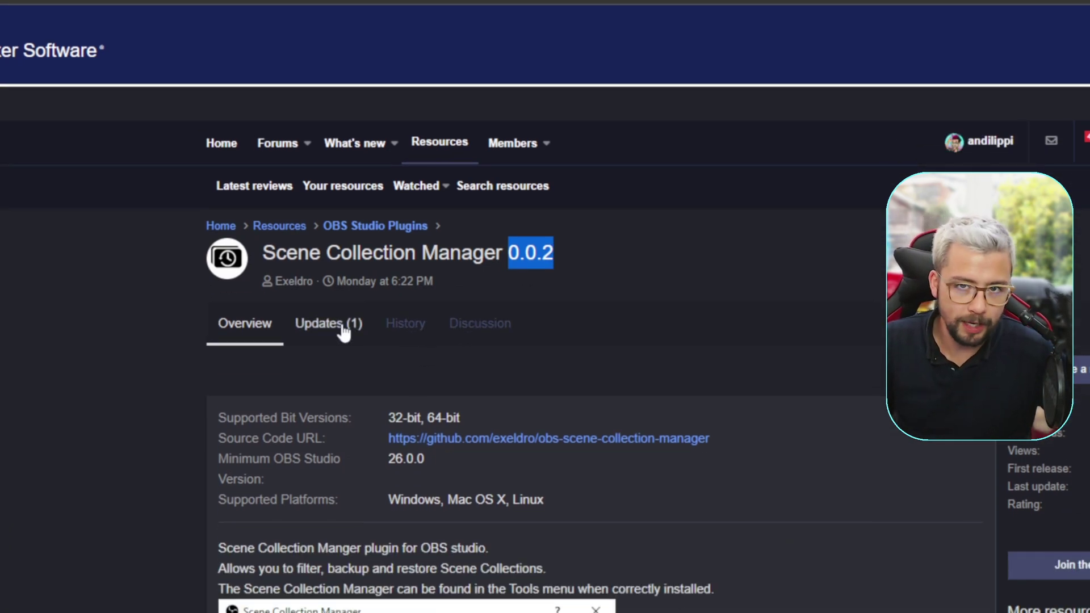
- Check the plugin's Updates history, then bring up the Download file list for version 0.0.2
{"action": "left_click", "coordinate": [343, 332]}
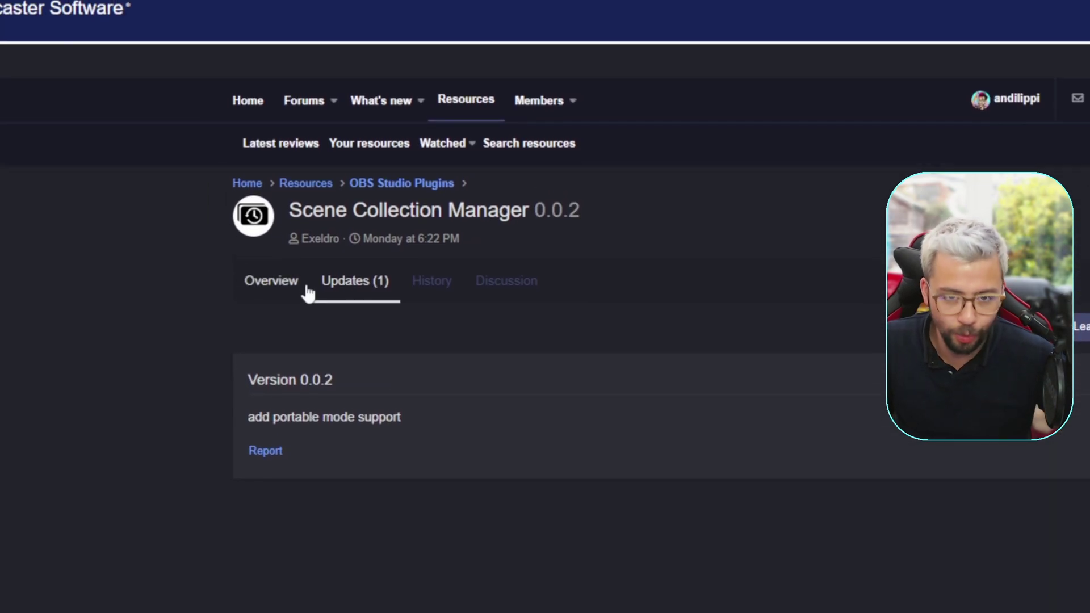
{"action": "left_click", "coordinate": [287, 186]}
{"action": "scroll", "coordinate": [511, 321], "scroll_direction": "down", "scroll_amount": 3}
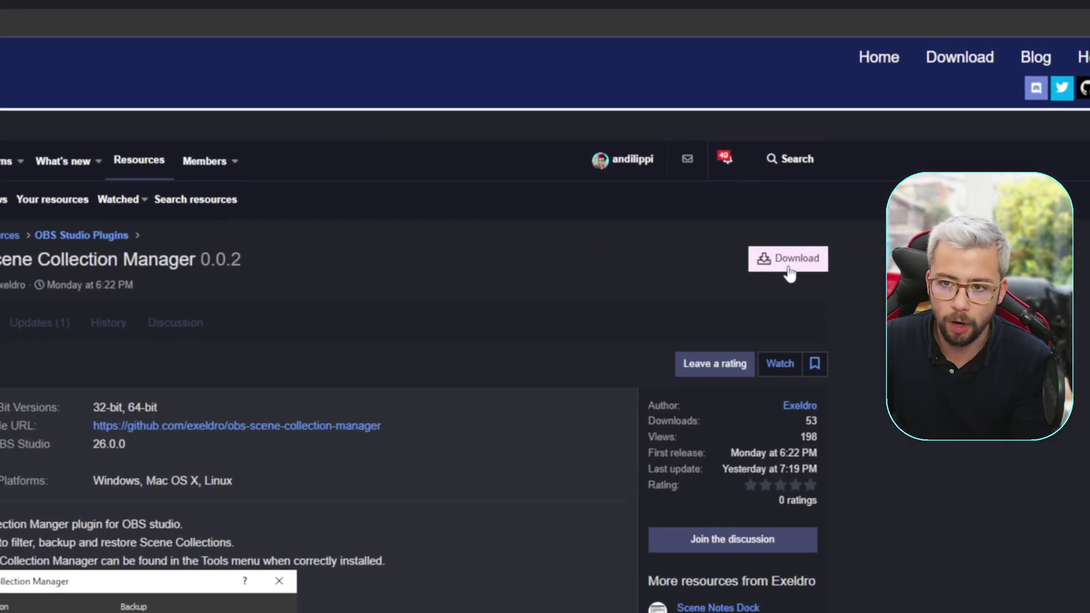
{"action": "left_click", "coordinate": [770, 167]}
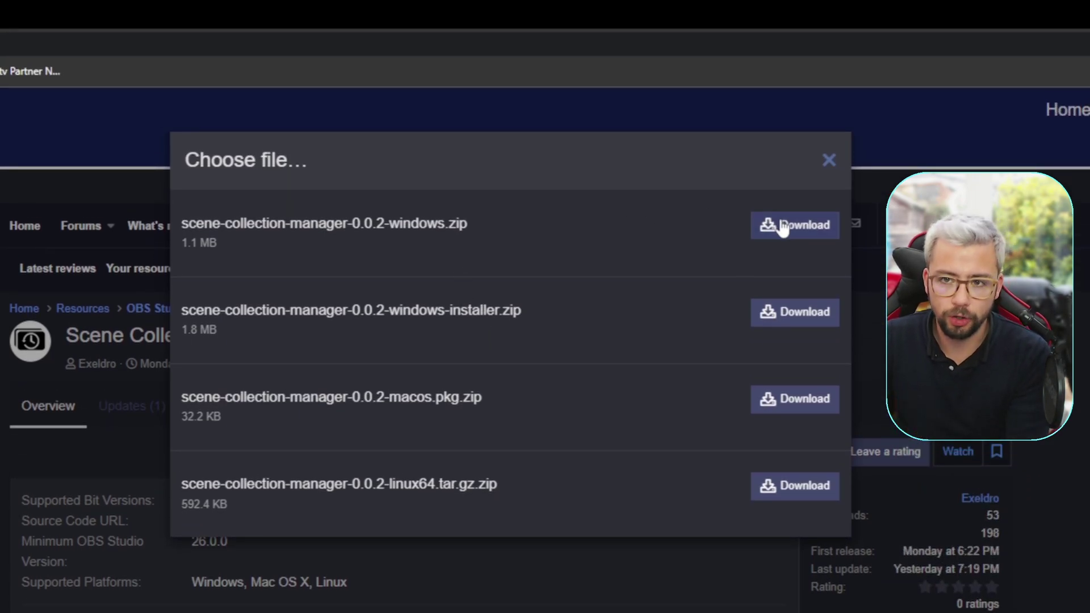
- Download the Windows zip and copy its data and obs-plugins folders
{"action": "left_click", "coordinate": [788, 226]}
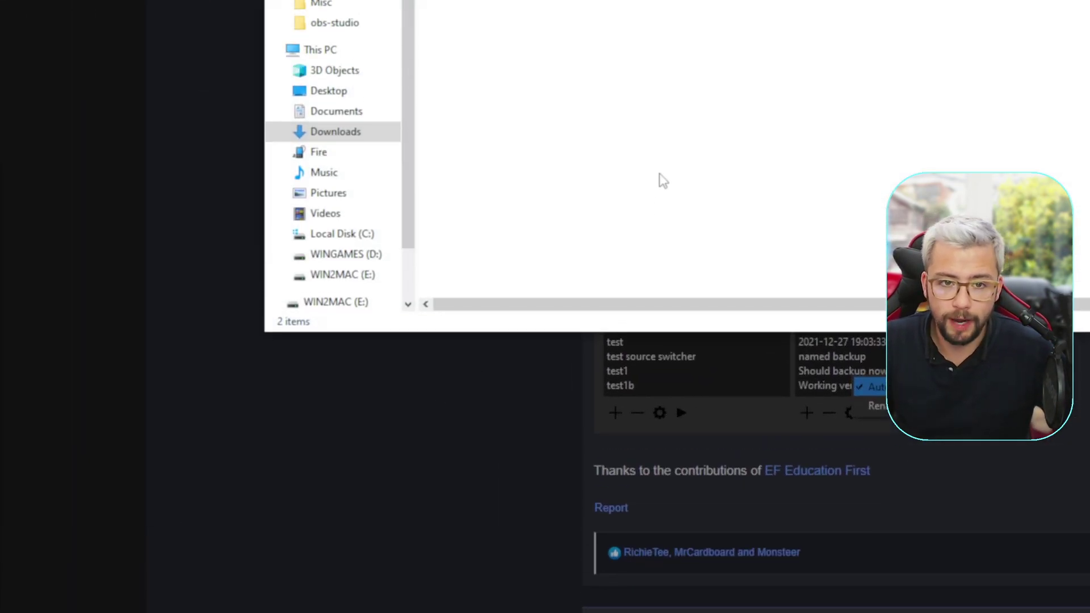
{"action": "left_click_drag", "start_coordinate": [482, 341], "coordinate": [469, 305]}
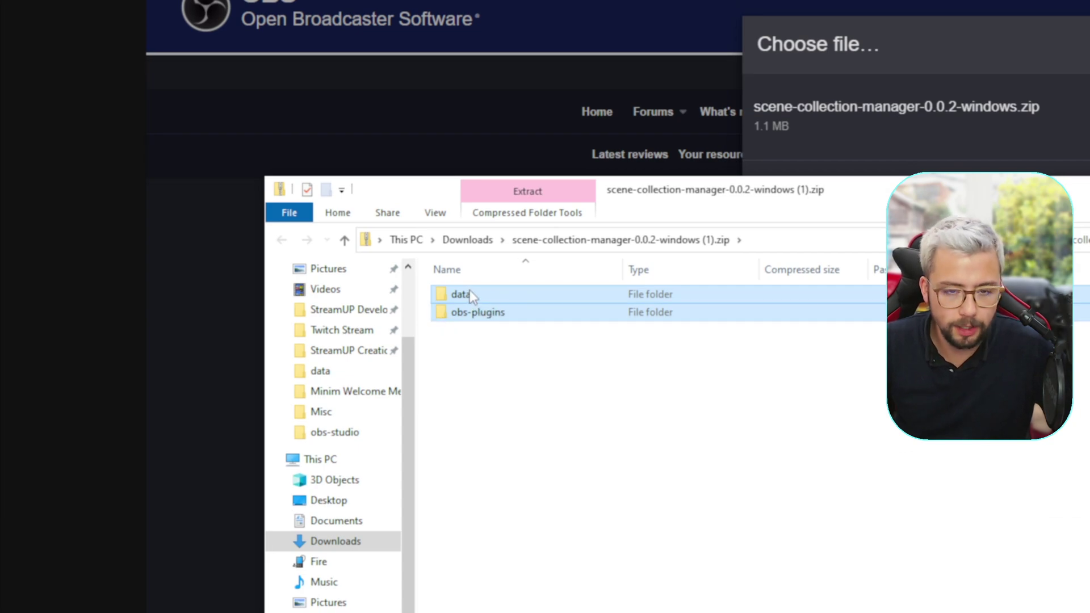
{"action": "right_click", "coordinate": [469, 291]}
{"action": "left_click", "coordinate": [516, 365]}
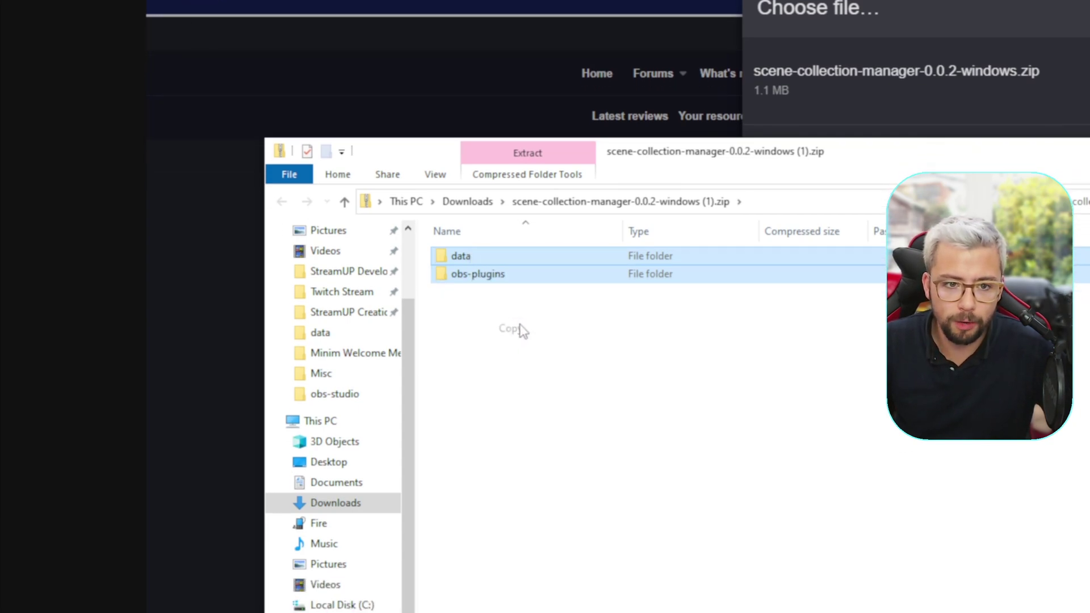
- Paste the plugin folders into C:\Program Files\obs-studio, dismissing the replace-or-skip prompt
{"action": "left_click", "coordinate": [357, 392]}
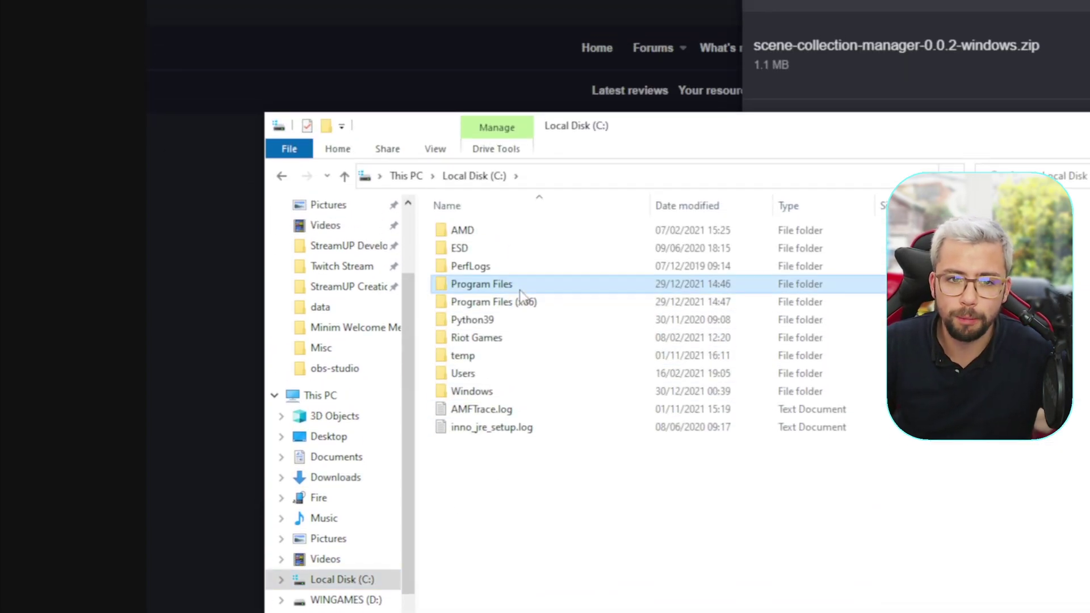
{"action": "left_click", "coordinate": [523, 44]}
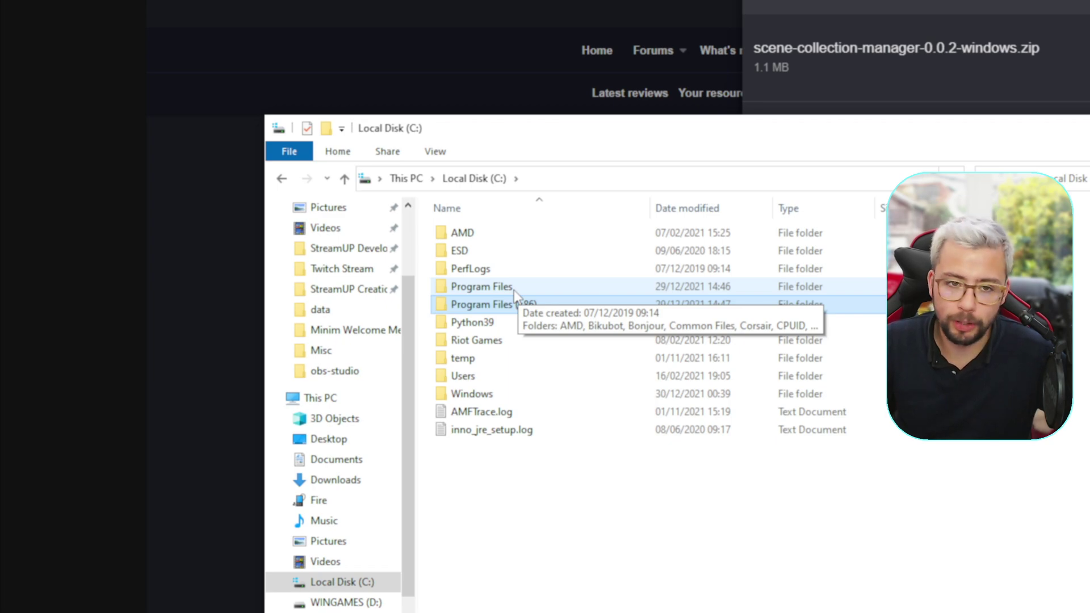
{"action": "double_click", "coordinate": [514, 291]}
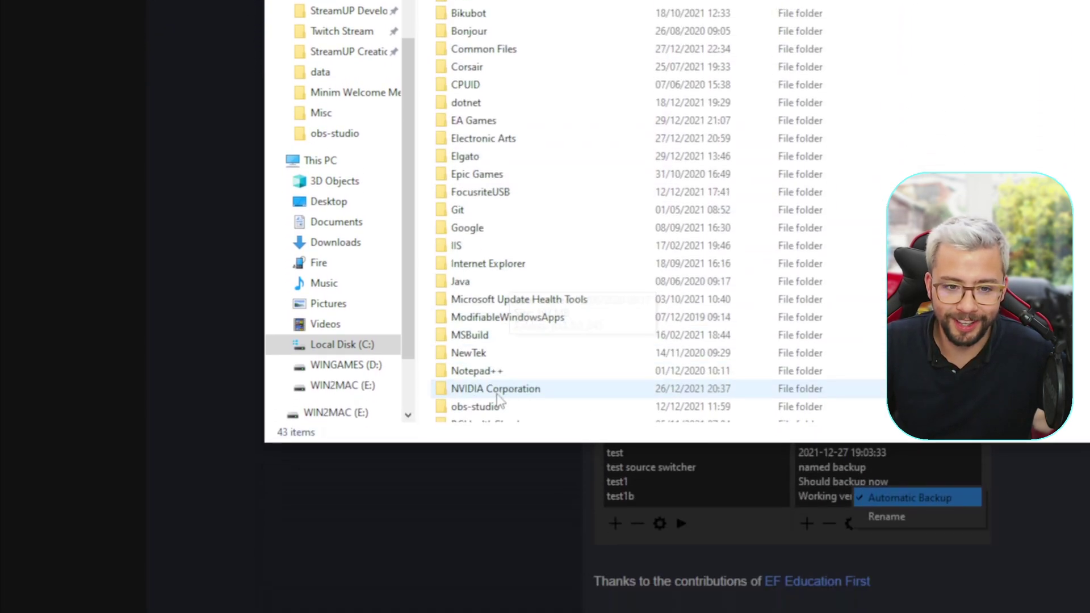
{"action": "double_click", "coordinate": [499, 320]}
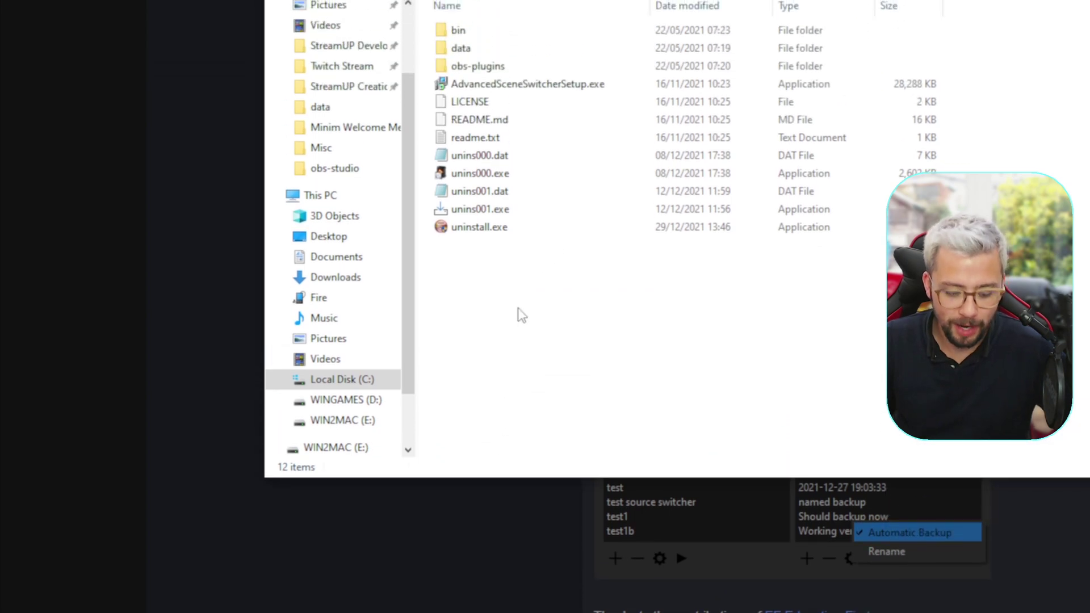
{"action": "key", "text": "ctrl+v"}
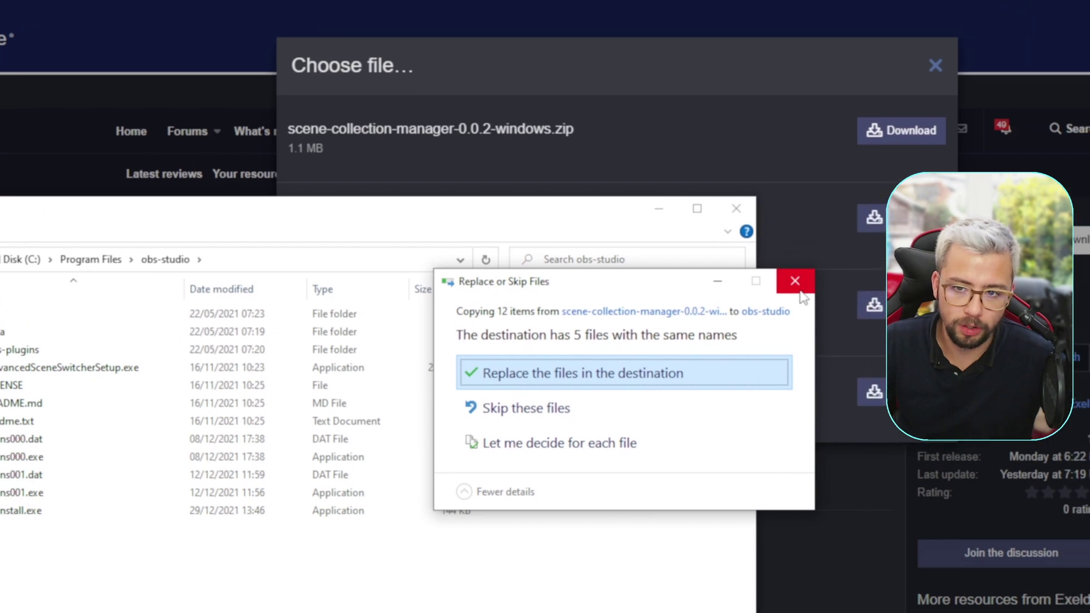
{"action": "left_click", "coordinate": [800, 290]}
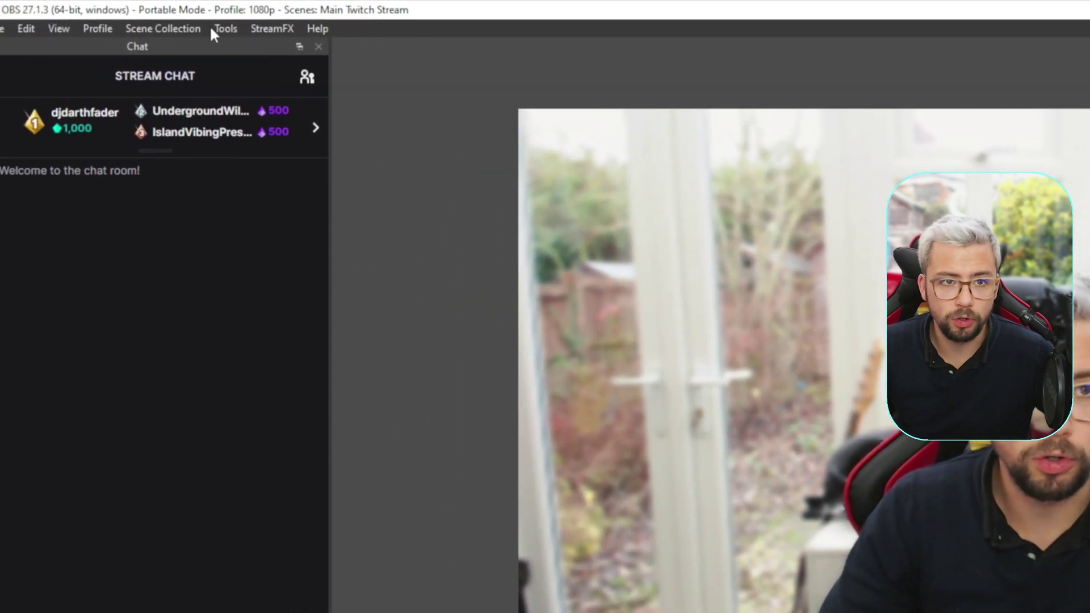
- Change the active collection from Main Twitch Stream to 1. Blank Scene Collection
{"action": "left_click", "coordinate": [89, 15]}
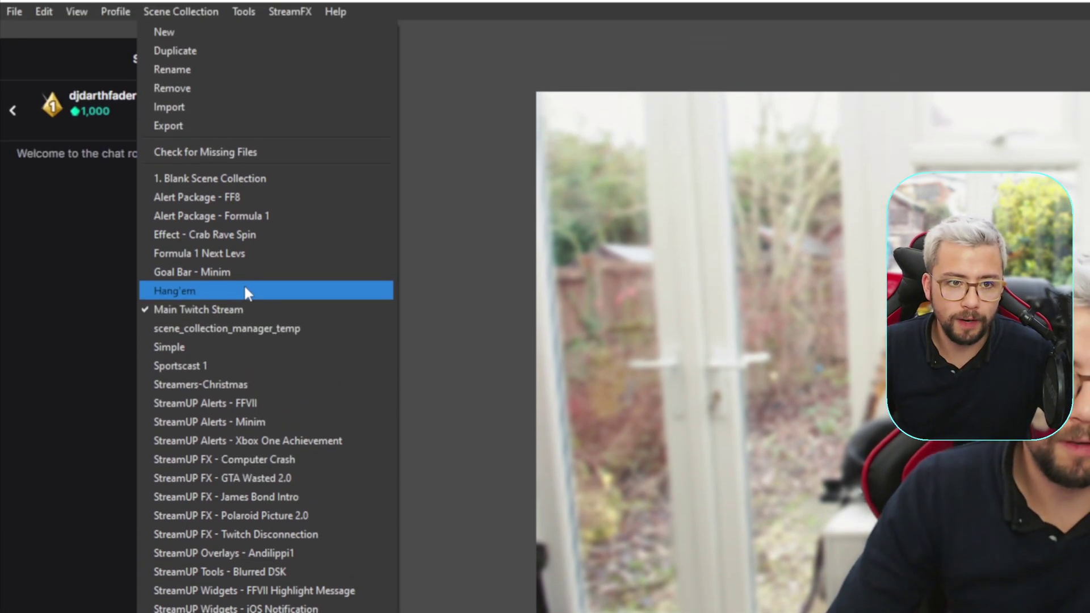
{"action": "key", "text": "Escape"}
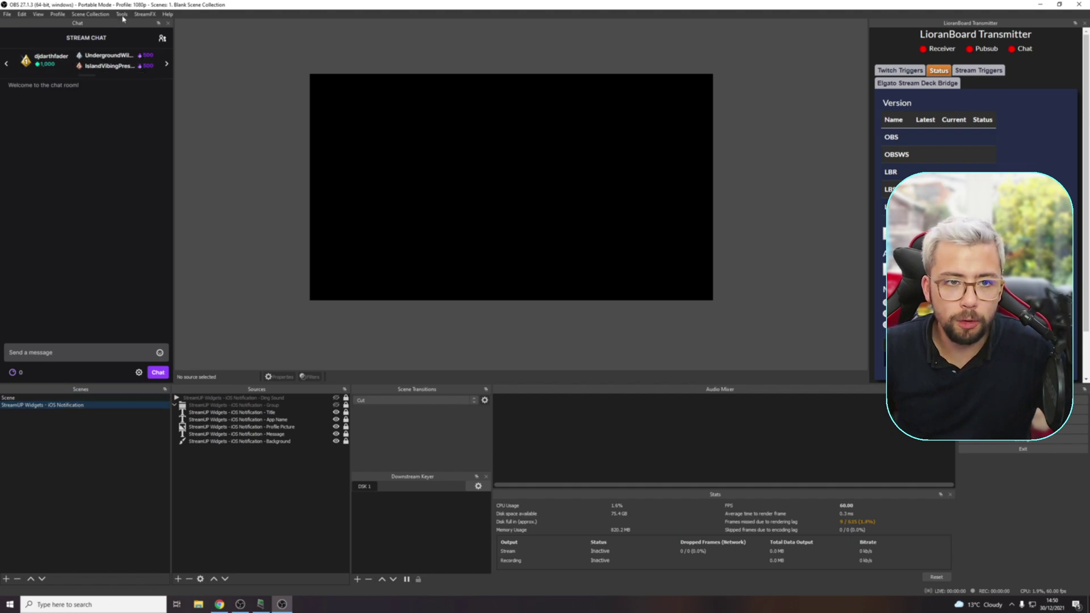
{"action": "left_click", "coordinate": [122, 14]}
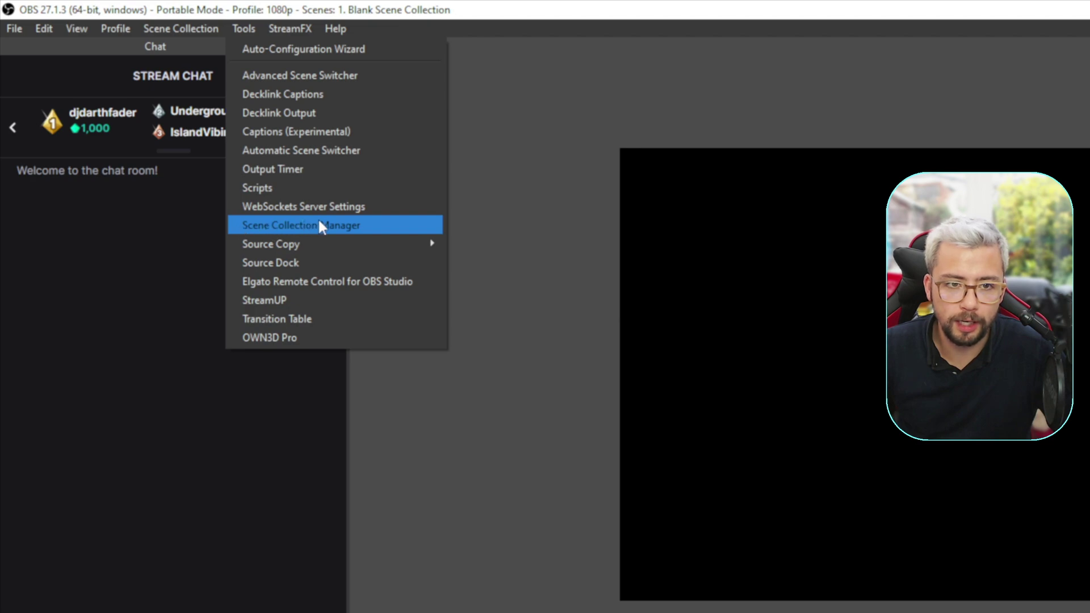
{"action": "left_click", "coordinate": [392, 230]}
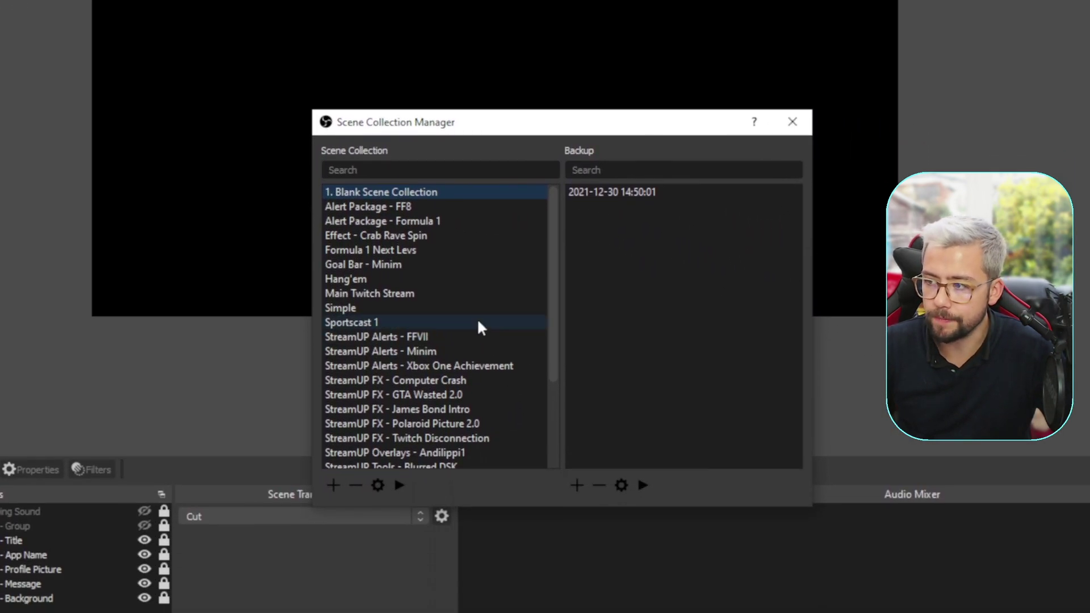
{"action": "scroll", "coordinate": [382, 230], "scroll_direction": "down", "scroll_amount": 3}
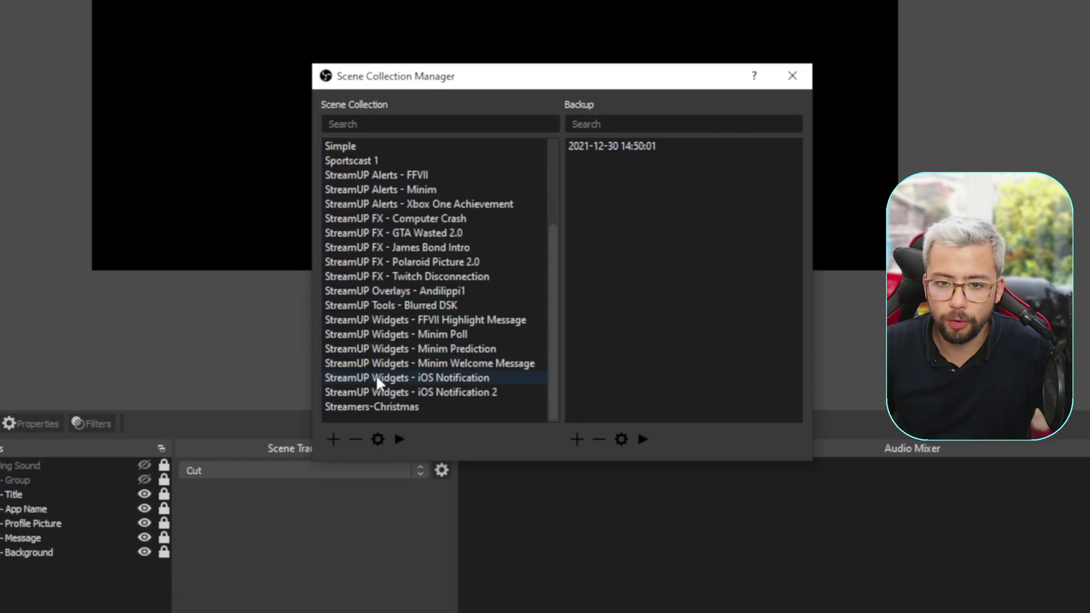
{"action": "scroll", "coordinate": [401, 205], "scroll_direction": "up", "scroll_amount": 3}
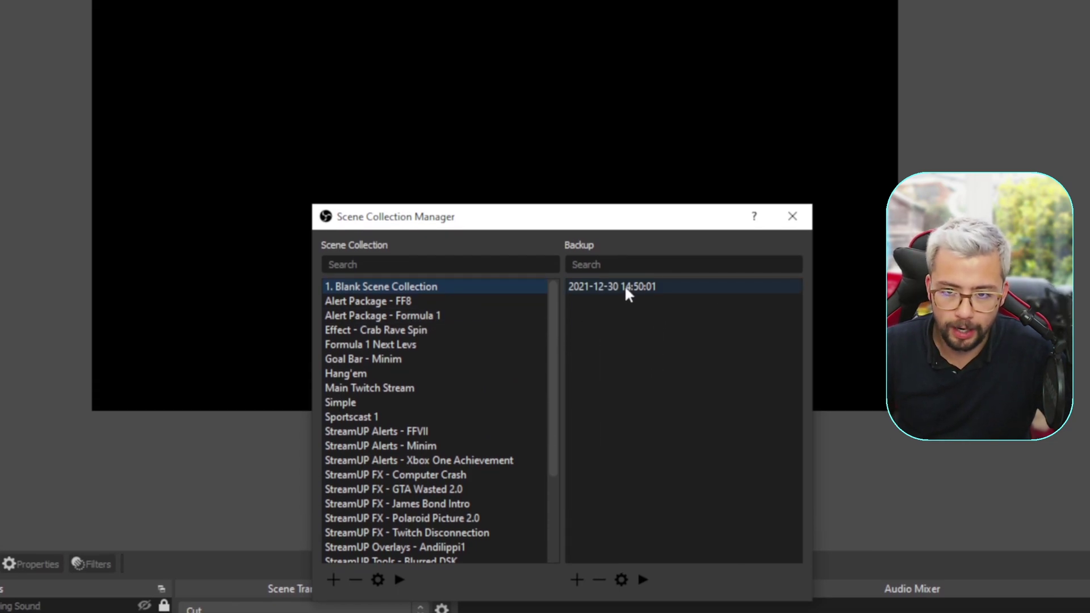
{"action": "left_click", "coordinate": [628, 286]}
{"action": "left_click", "coordinate": [642, 295]}
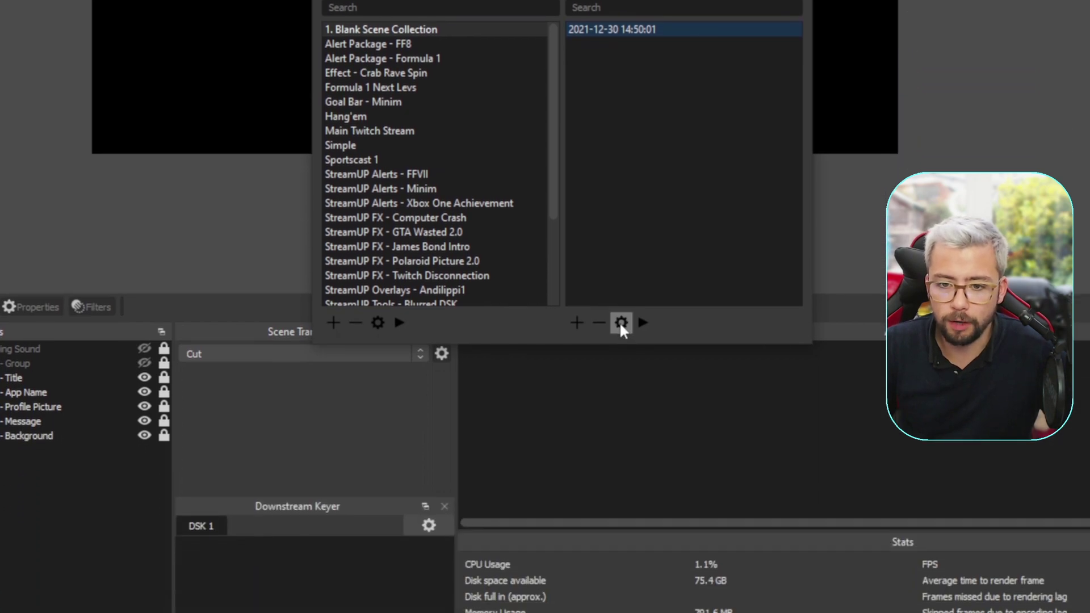
{"action": "left_click", "coordinate": [621, 573]}
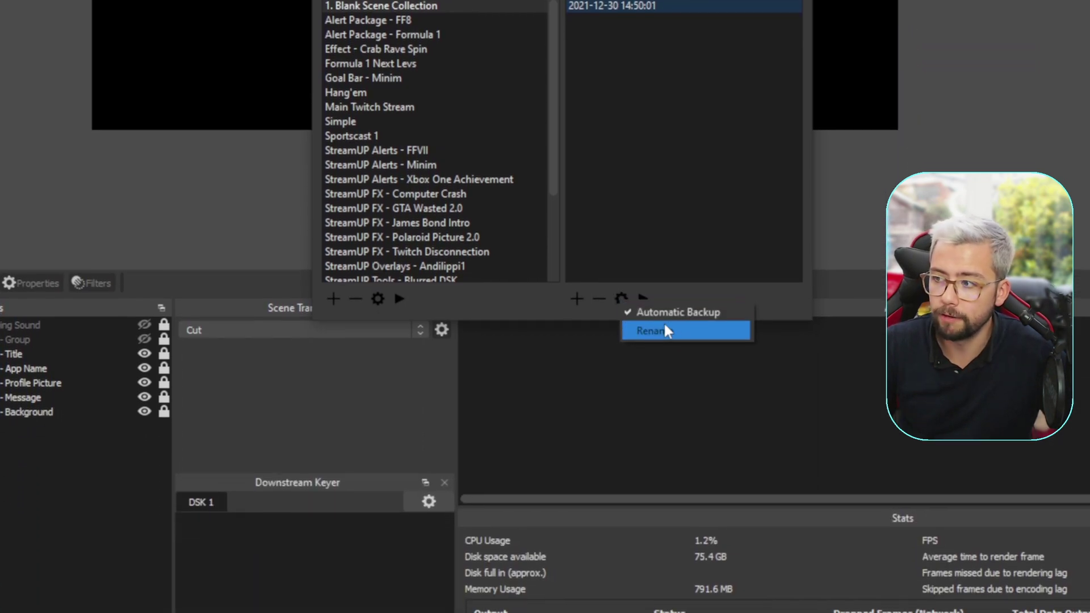
- Create a new backup named 'Backup 1'
{"action": "left_click", "coordinate": [588, 317]}
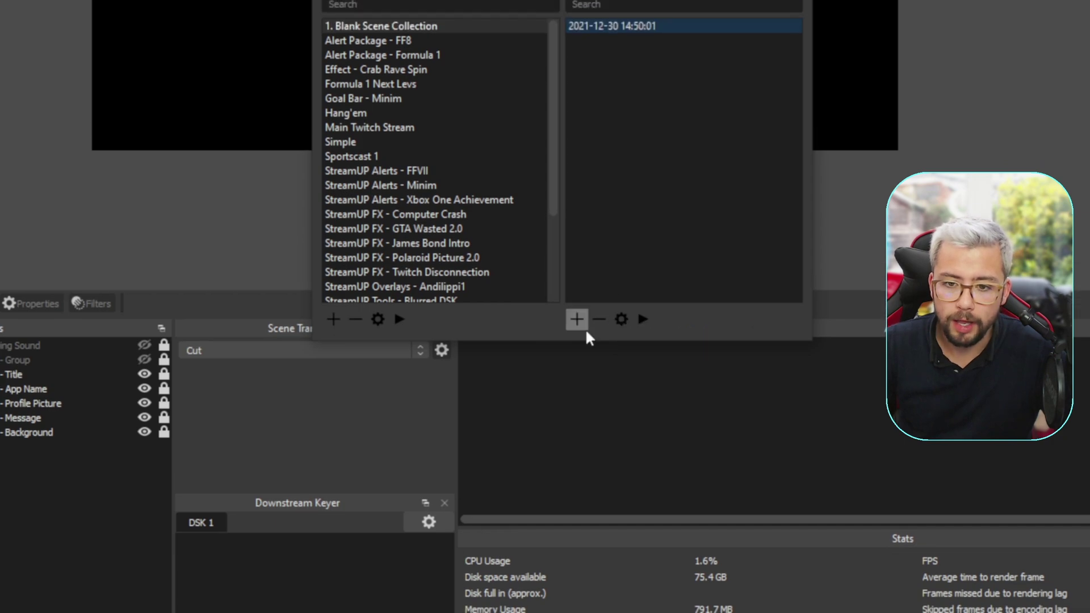
{"action": "left_click", "coordinate": [580, 313]}
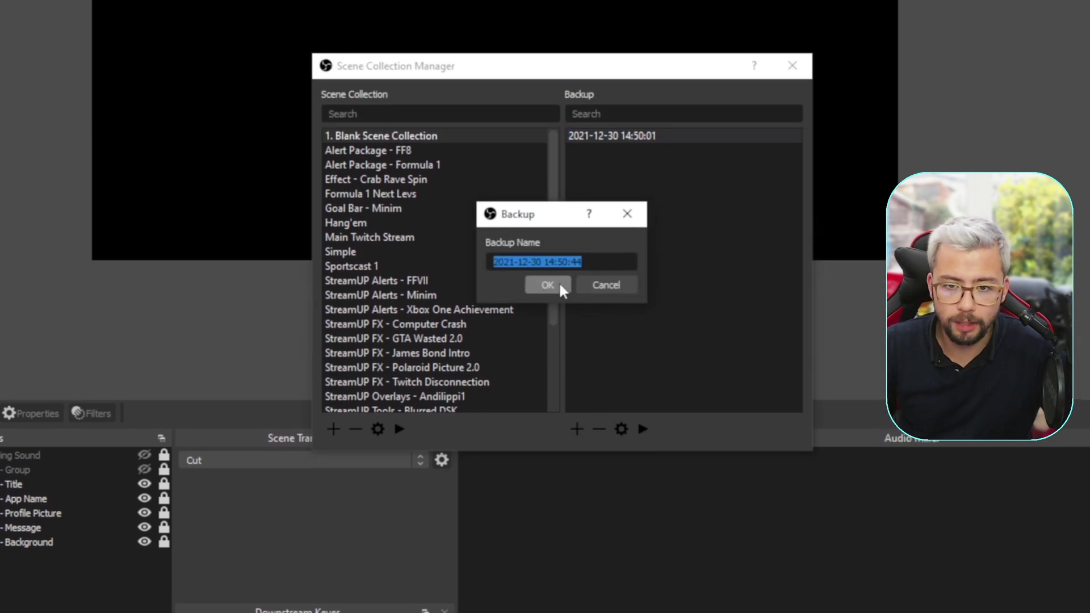
{"action": "type", "text": "Backup 1"}
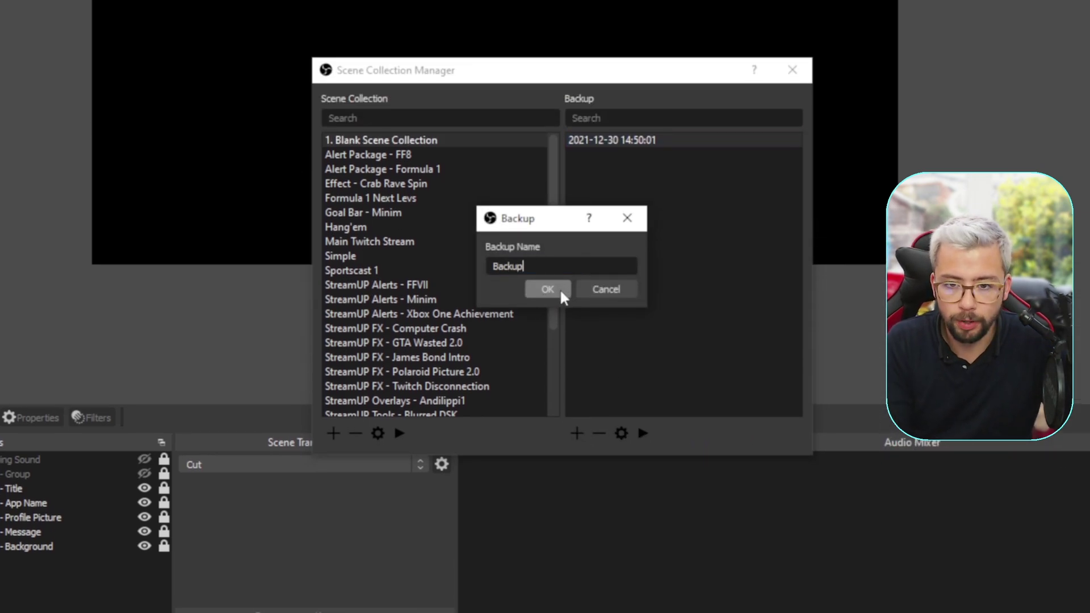
{"action": "left_click", "coordinate": [560, 288]}
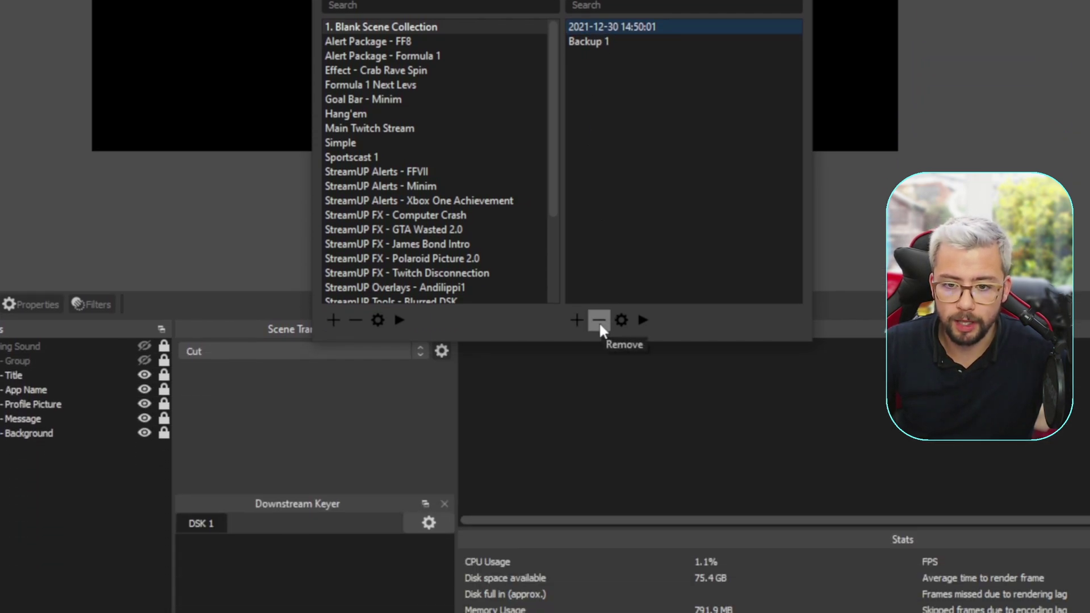
{"action": "left_click", "coordinate": [599, 321]}
{"action": "left_click", "coordinate": [601, 288]}
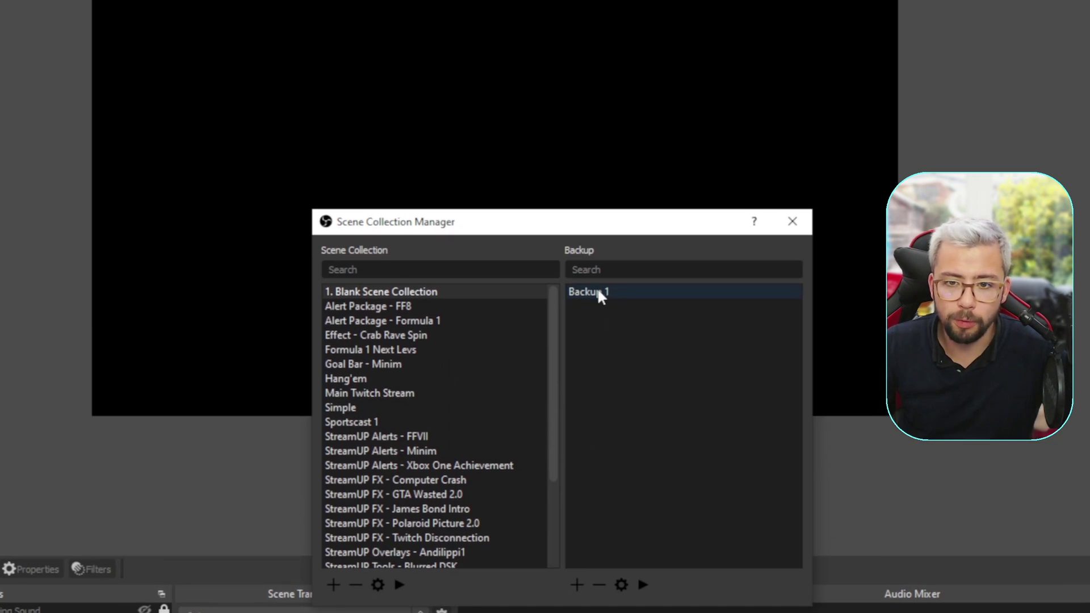
{"action": "left_click", "coordinate": [594, 291]}
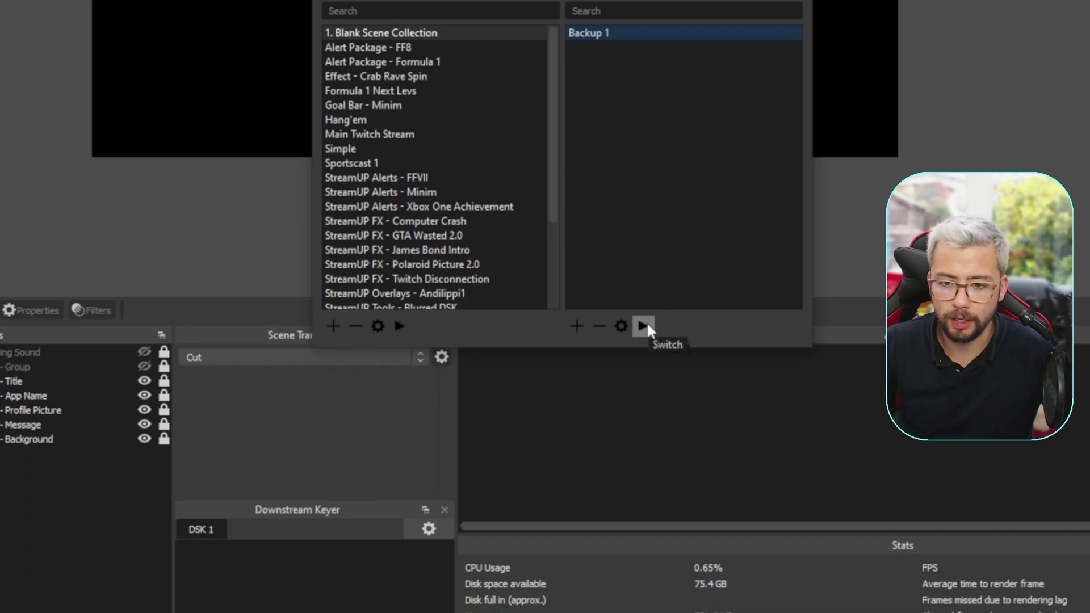
{"action": "left_click", "coordinate": [643, 326]}
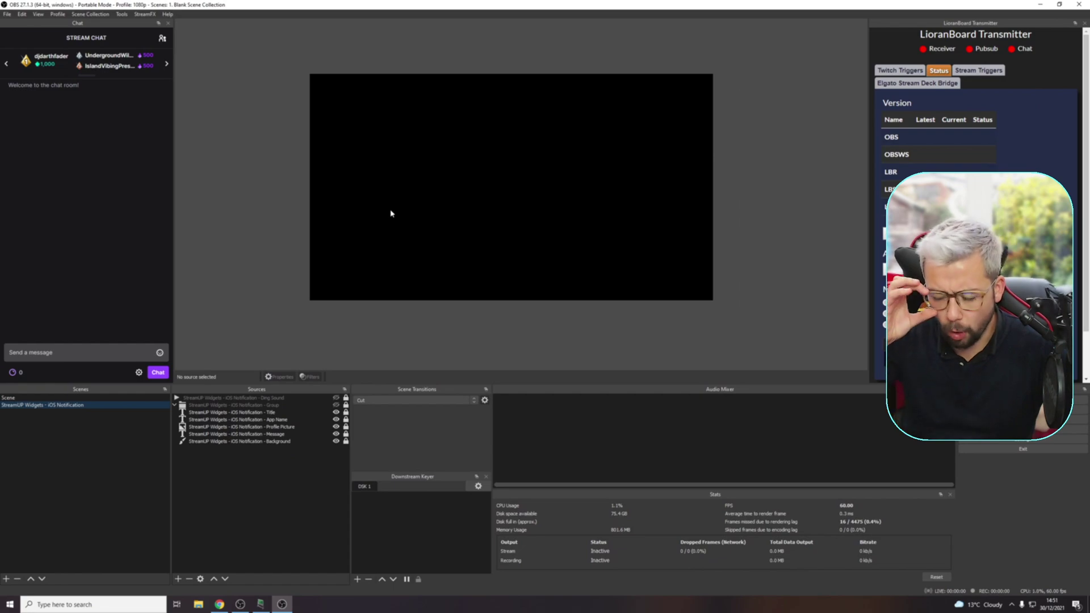
{"action": "left_click", "coordinate": [121, 14]}
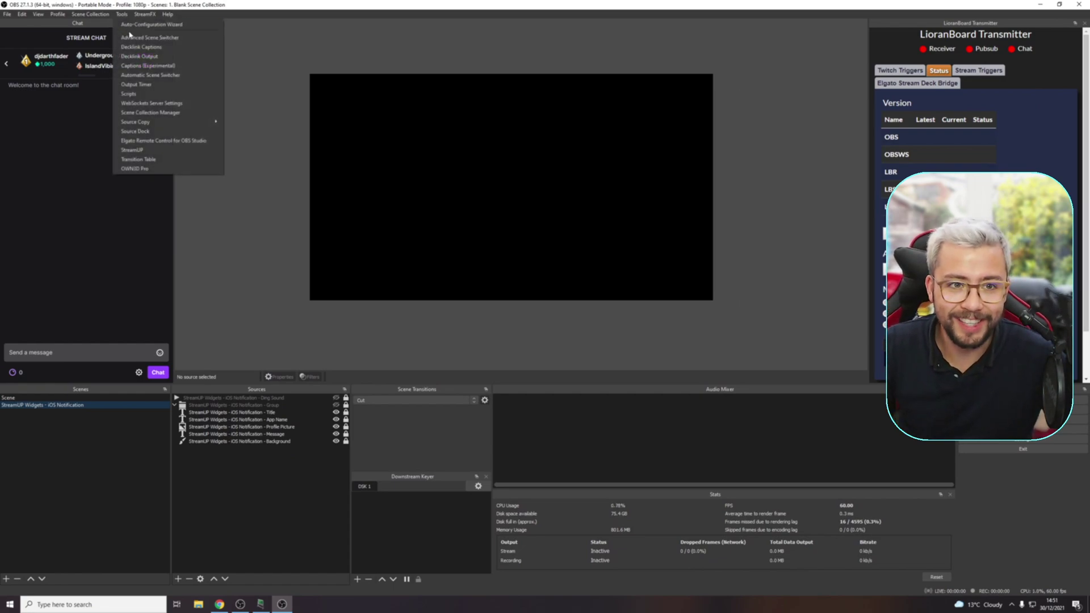
{"action": "left_click", "coordinate": [160, 116]}
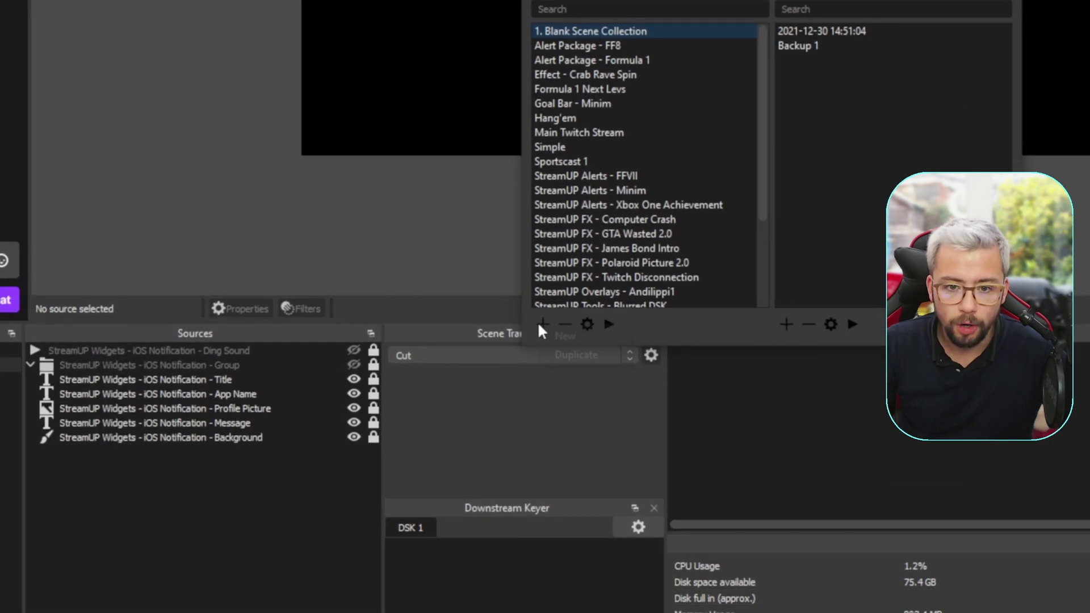
{"action": "left_click", "coordinate": [430, 384]}
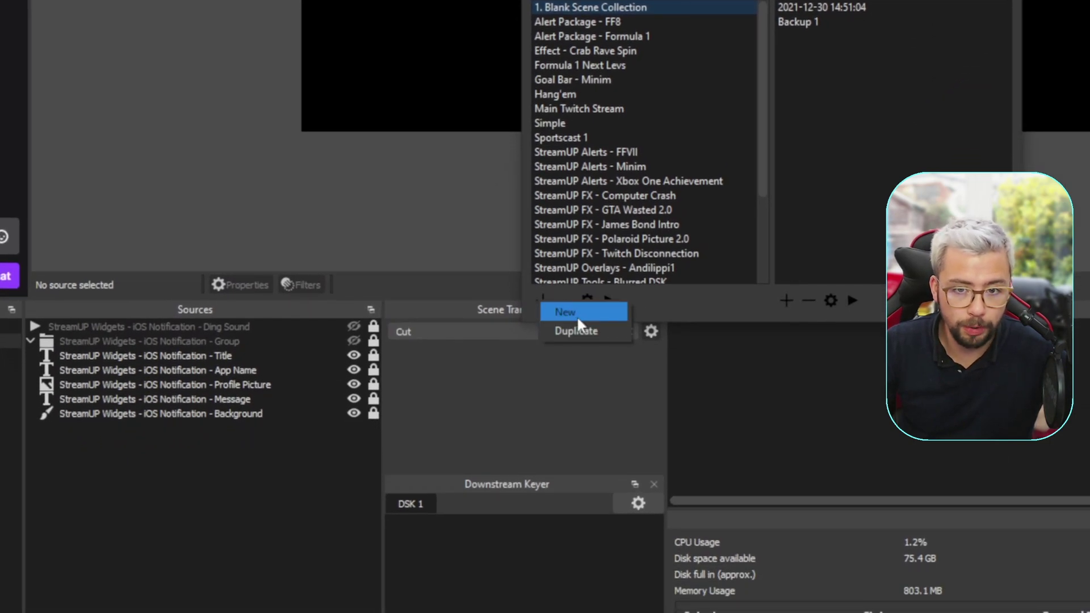
{"action": "left_click", "coordinate": [588, 324]}
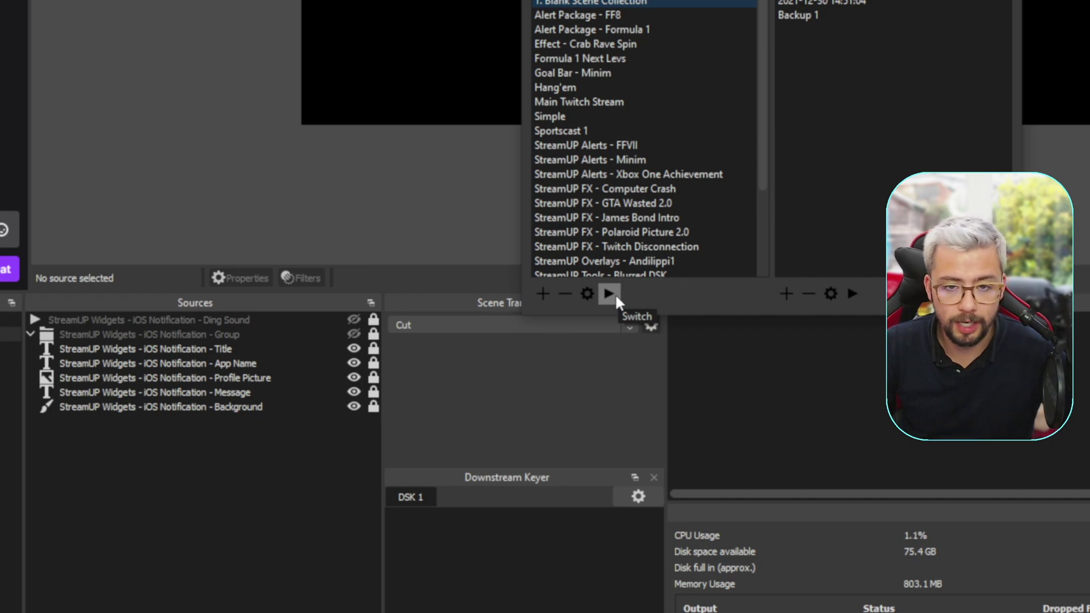
{"action": "scroll", "coordinate": [622, 288], "scroll_direction": "down", "scroll_amount": 3}
{"action": "scroll", "coordinate": [622, 288], "scroll_direction": "up", "scroll_amount": 3}
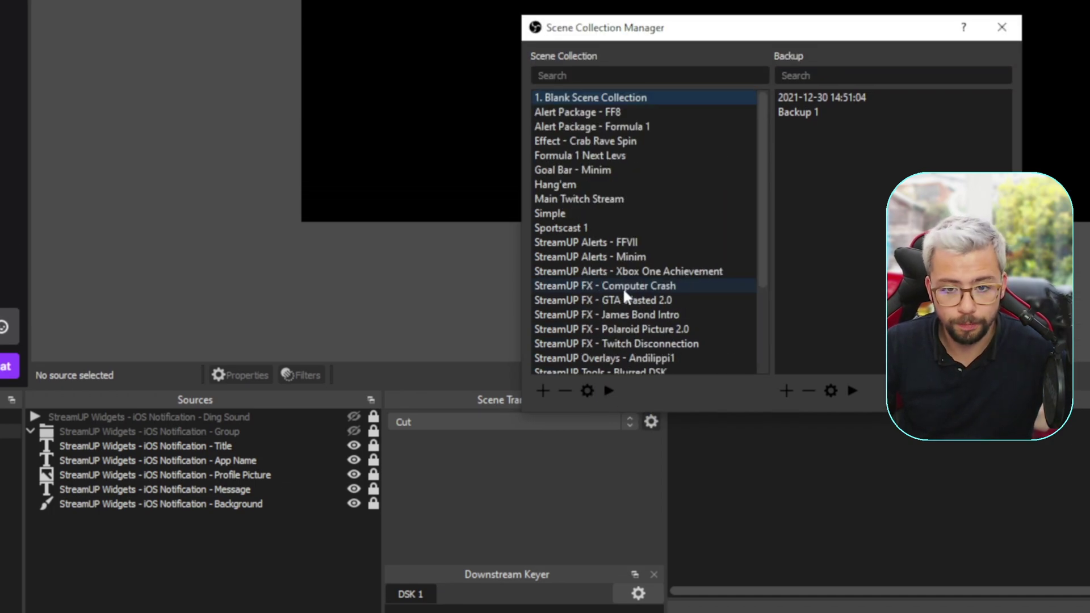
{"action": "scroll", "coordinate": [622, 287], "scroll_direction": "down", "scroll_amount": 3}
{"action": "scroll", "coordinate": [622, 291], "scroll_direction": "up", "scroll_amount": 3}
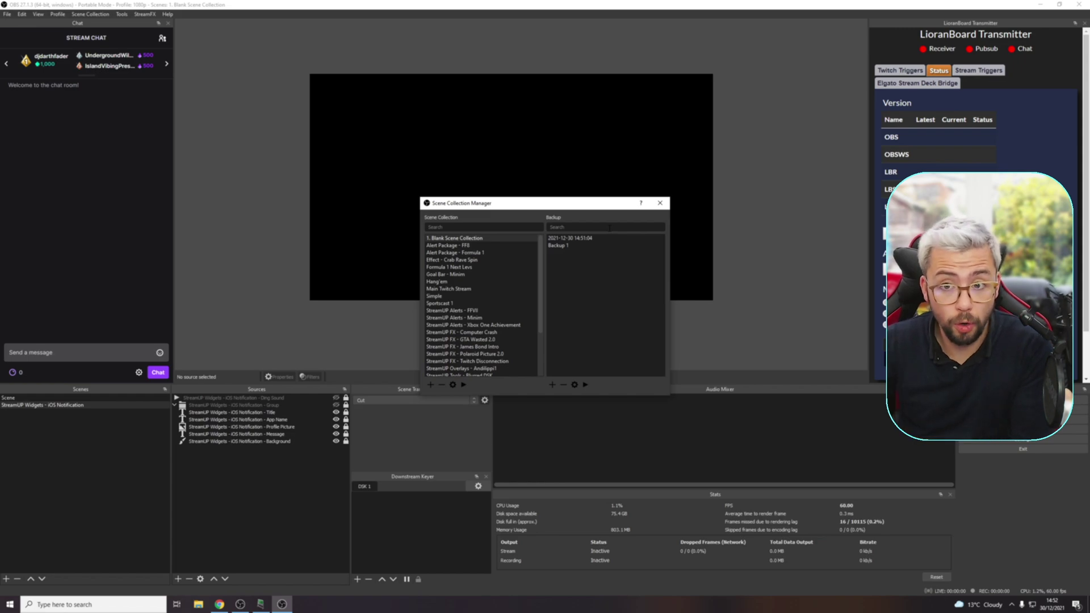
- Close the manager and browse via %APPDATA% to obs-studio\basic\scenes
{"action": "left_click", "coordinate": [661, 204]}
{"action": "left_click", "coordinate": [59, 608]}
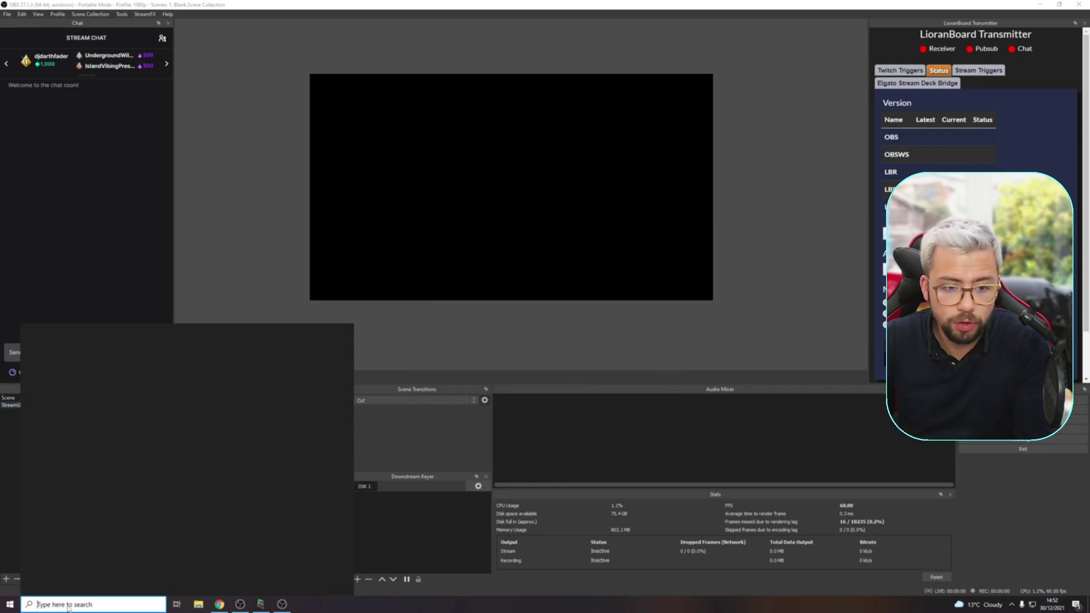
{"action": "type", "text": "%APPDATA%"}
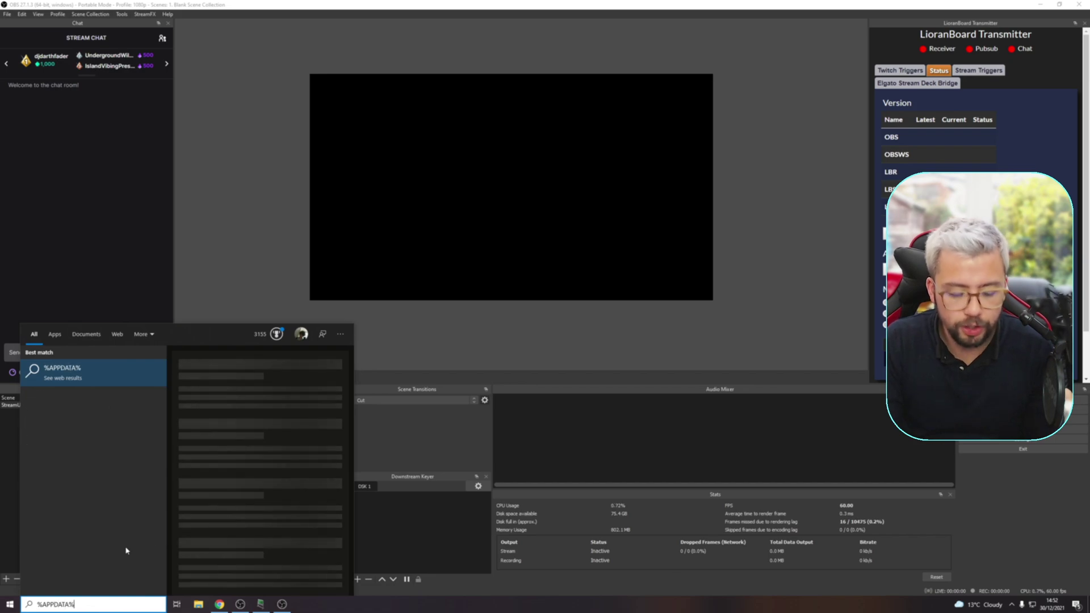
{"action": "key", "text": "Return"}
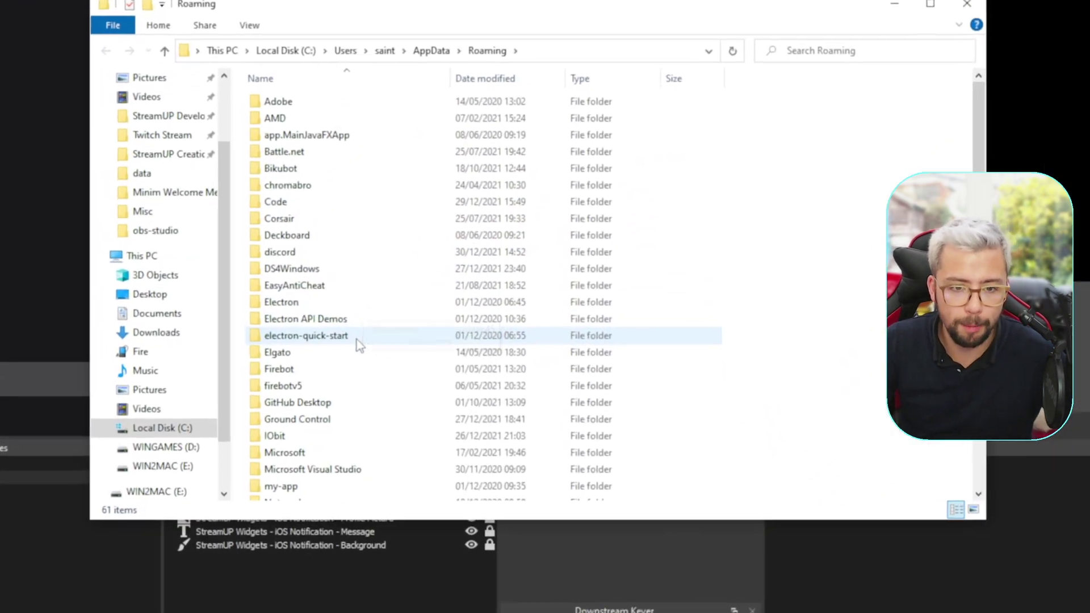
{"action": "scroll", "coordinate": [276, 329], "scroll_direction": "down", "scroll_amount": 2}
{"action": "double_click", "coordinate": [306, 371]}
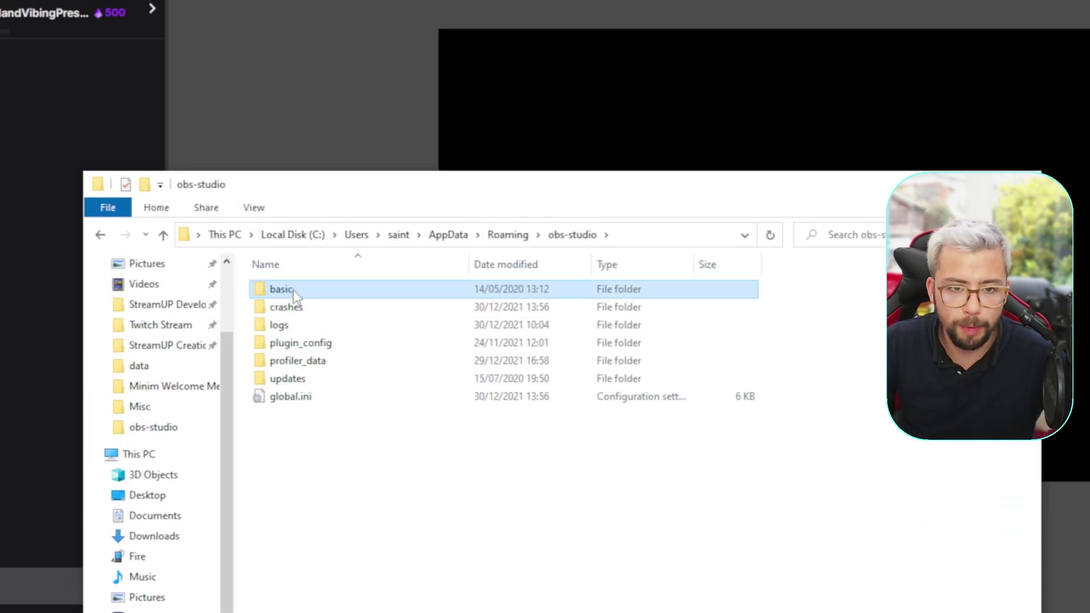
{"action": "double_click", "coordinate": [293, 244]}
{"action": "double_click", "coordinate": [299, 311]}
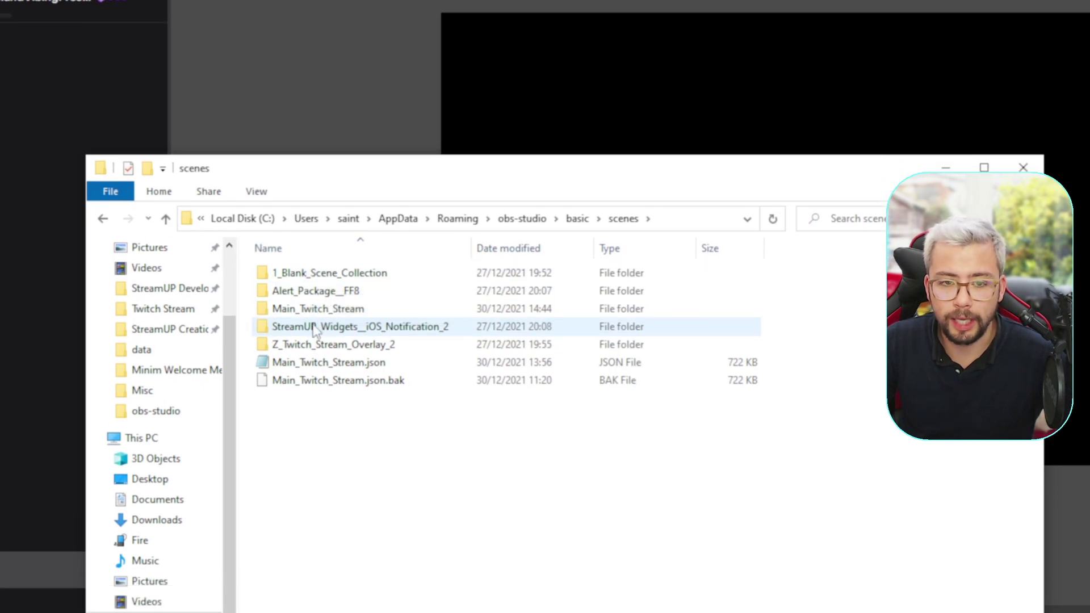
- Inspect the StreamUP_Widgets__iOS_Notification_2, 1_Blank_Scene_Collection and Alert_Package__FF8 folders
{"action": "double_click", "coordinate": [314, 327]}
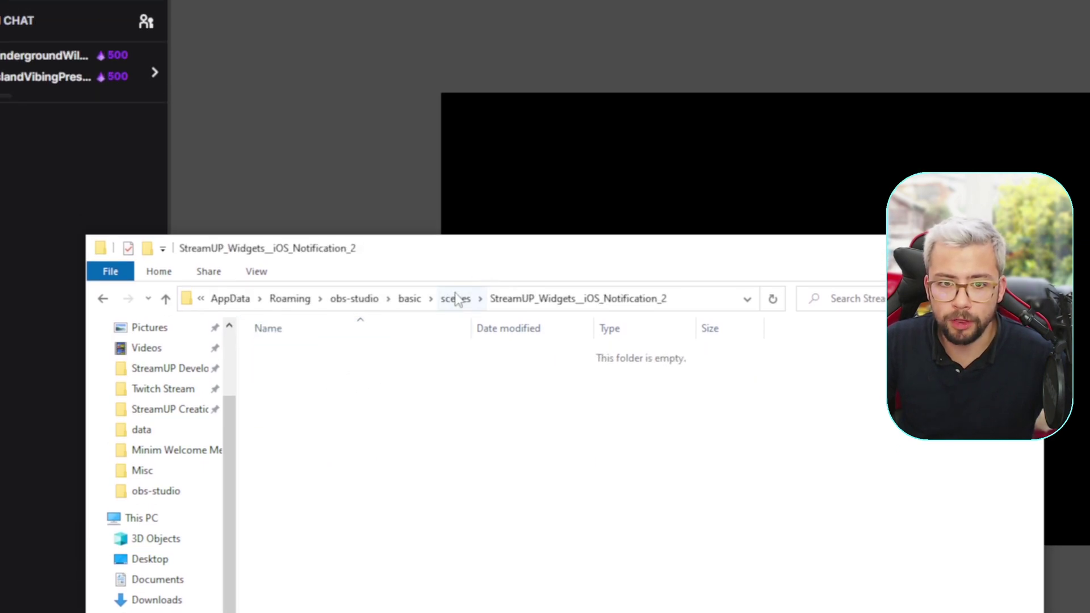
{"action": "left_click", "coordinate": [455, 219]}
{"action": "double_click", "coordinate": [318, 268]}
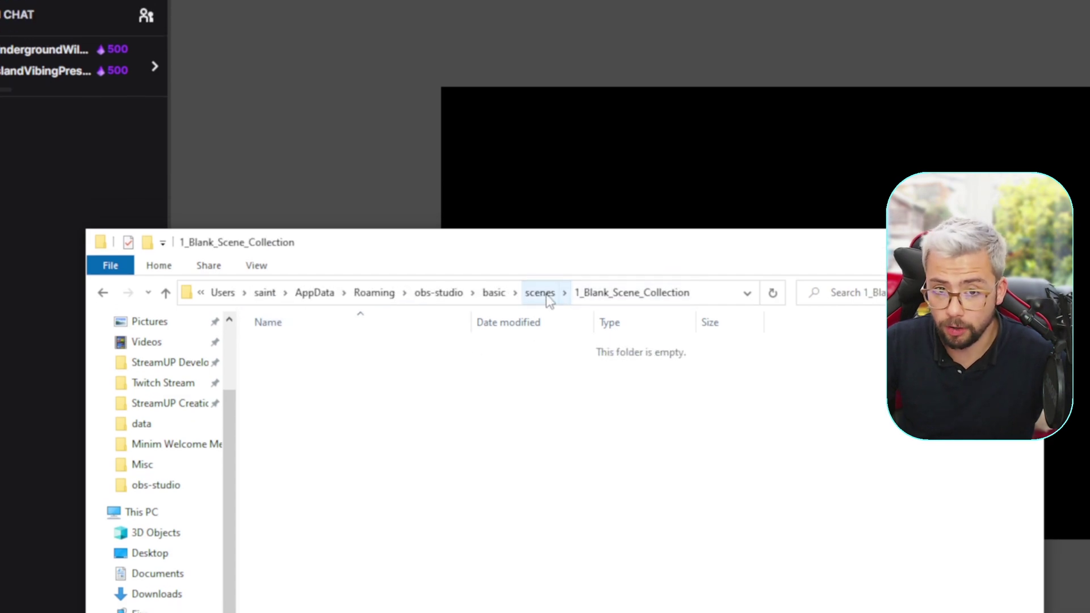
{"action": "left_click", "coordinate": [541, 275]}
{"action": "double_click", "coordinate": [382, 331]}
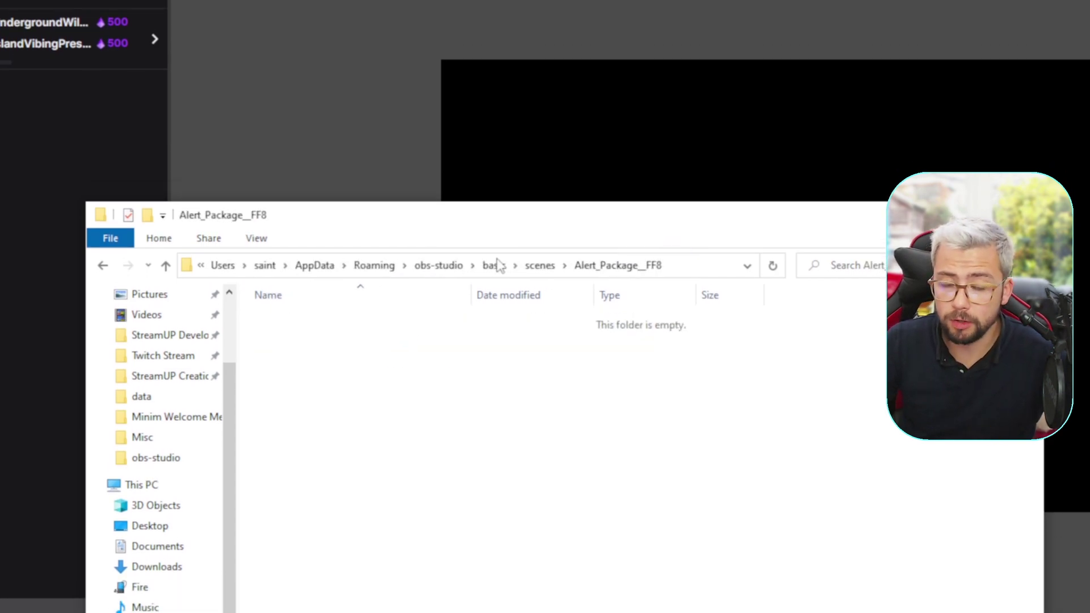
{"action": "left_click", "coordinate": [545, 251]}
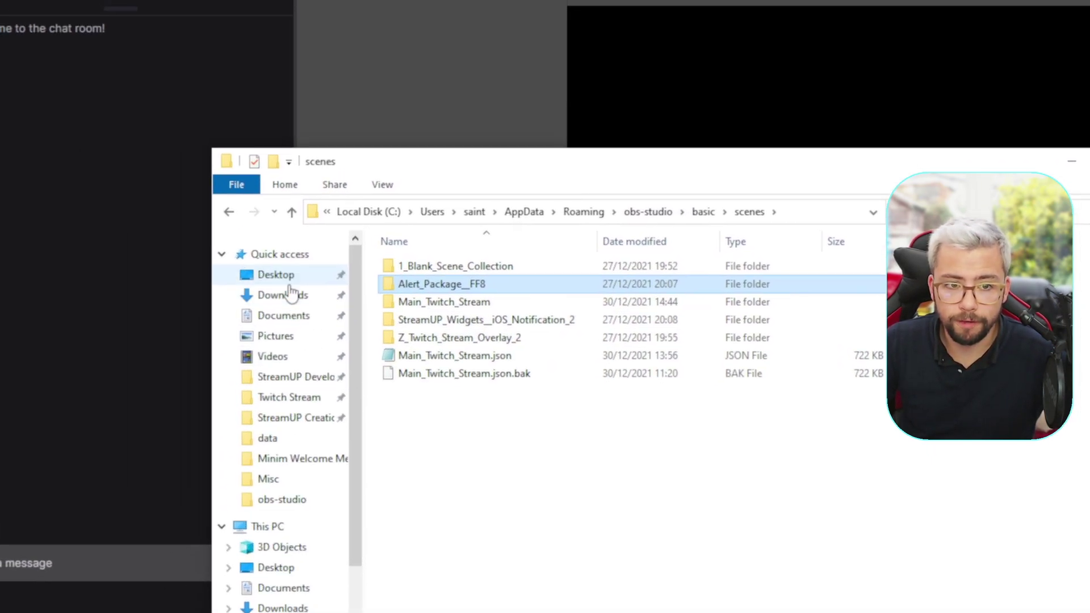
- Browse StreamUP Developments\OBS-Studio-Dev config to basic\scenes and open 1_Blank_Scene_Collection
{"action": "left_click", "coordinate": [292, 382]}
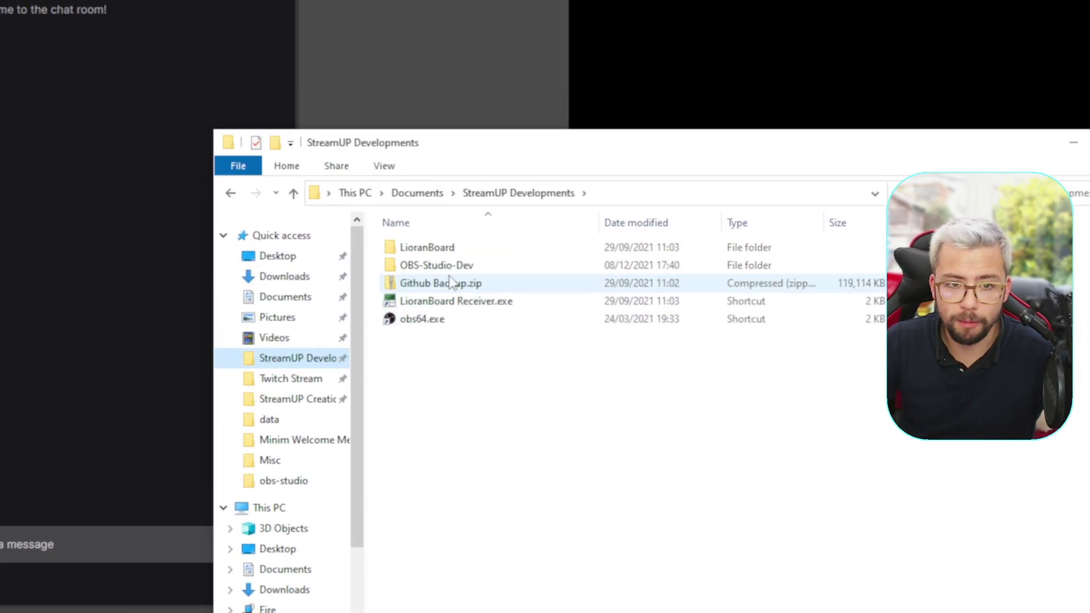
{"action": "left_click", "coordinate": [432, 305]}
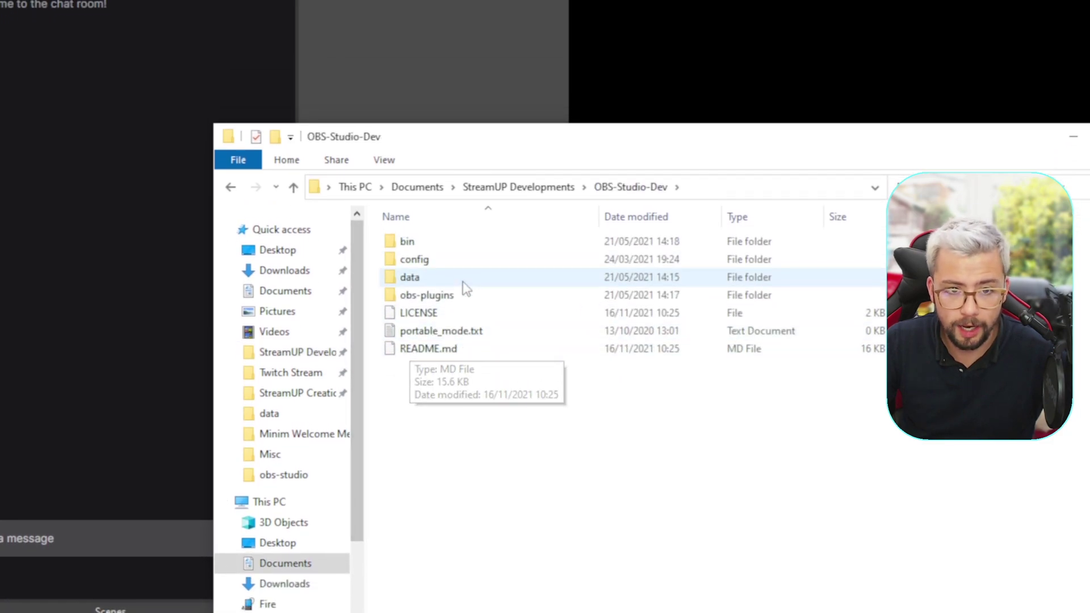
{"action": "left_click", "coordinate": [430, 293], "text": "shift"}
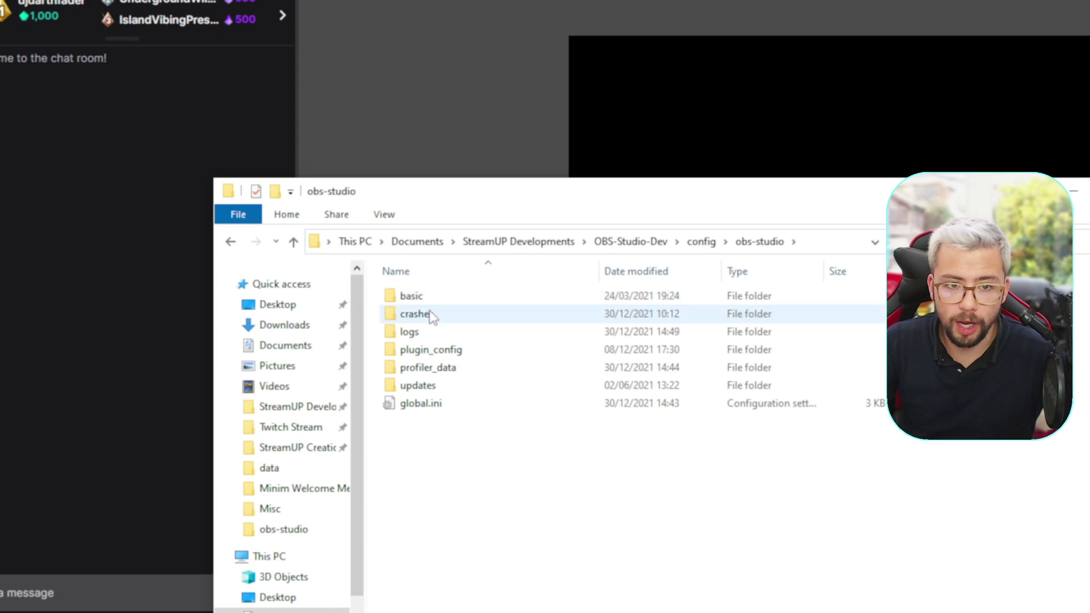
{"action": "double_click", "coordinate": [435, 296]}
{"action": "left_click", "coordinate": [428, 318]}
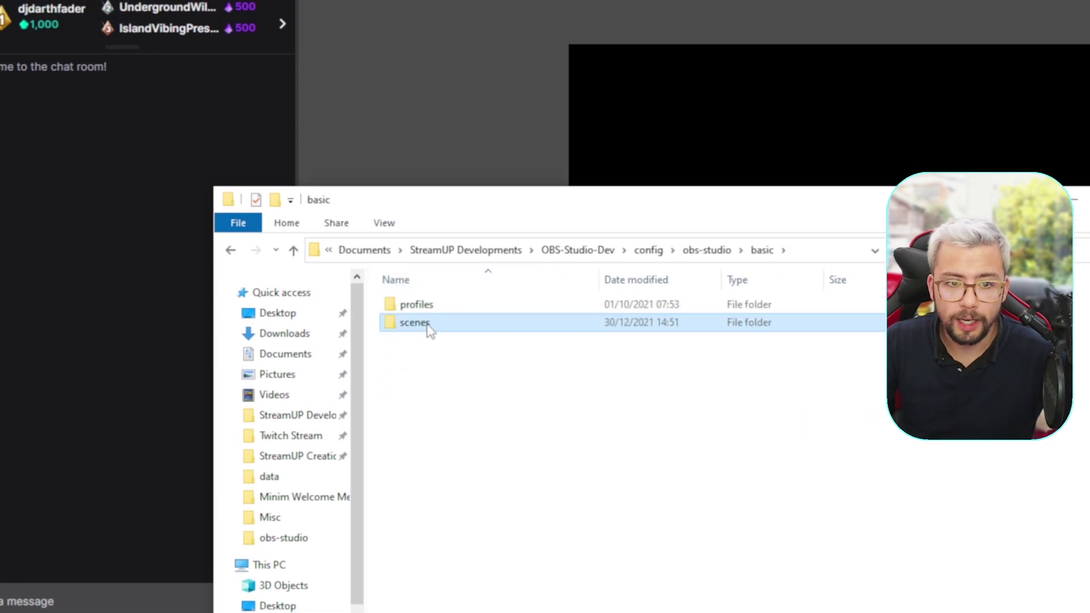
{"action": "double_click", "coordinate": [427, 327]}
{"action": "scroll", "coordinate": [461, 352], "scroll_direction": "down", "scroll_amount": 6}
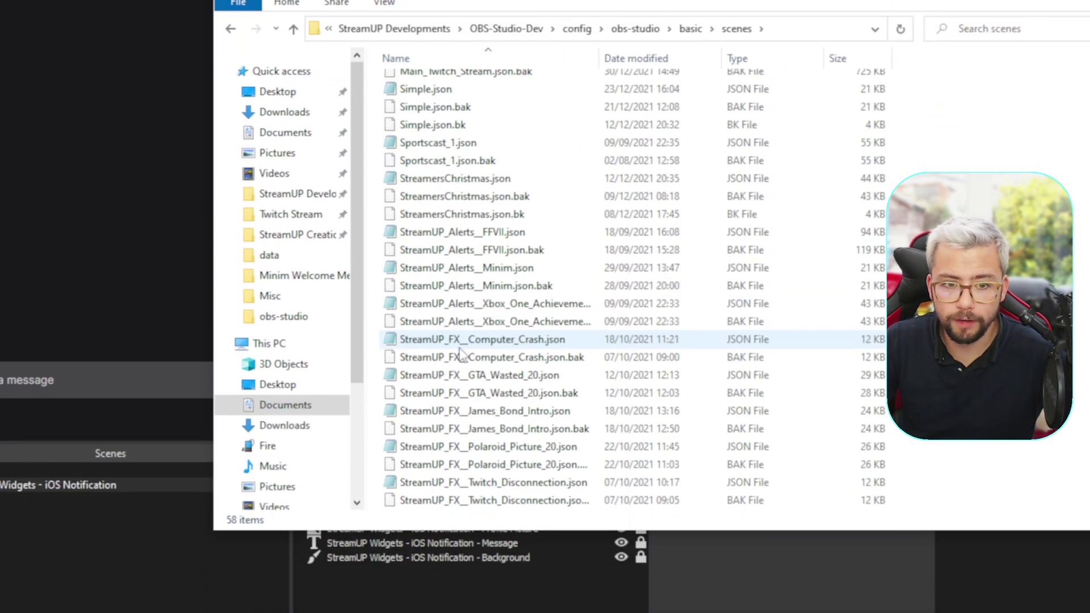
{"action": "scroll", "coordinate": [461, 352], "scroll_direction": "up", "scroll_amount": 6}
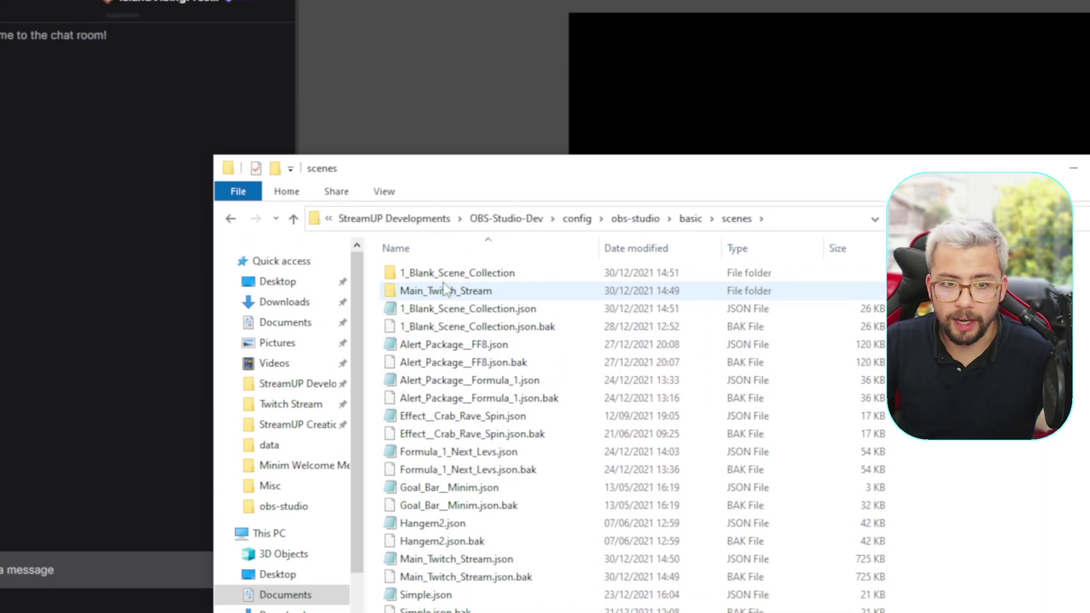
{"action": "double_click", "coordinate": [442, 290]}
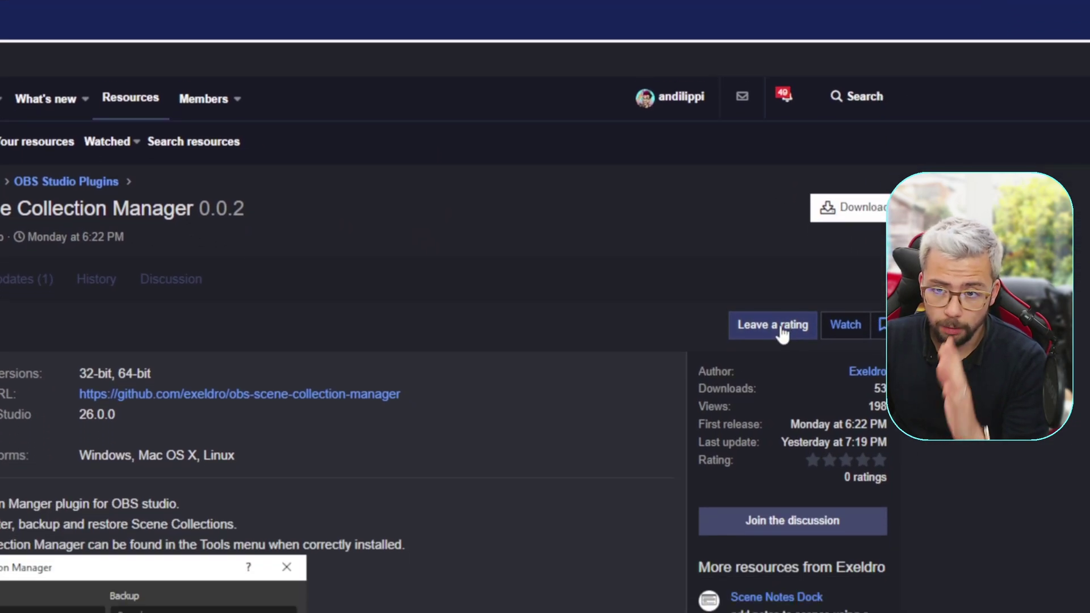
- Submit a five-star Excellent rating with a review thanking the author for saving headaches
{"action": "left_click", "coordinate": [782, 331]}
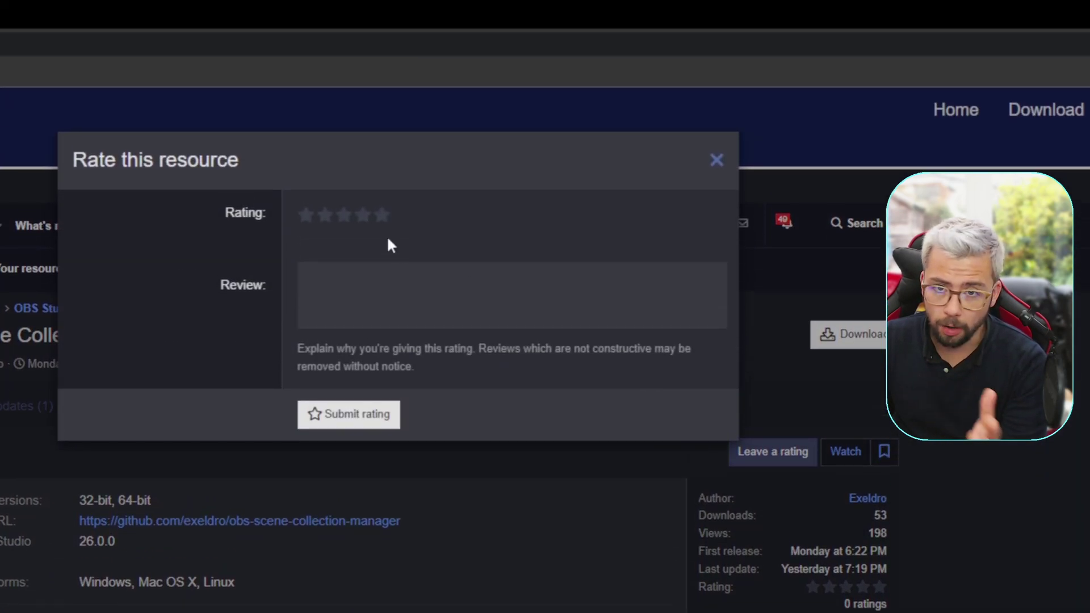
{"action": "left_click", "coordinate": [381, 87]}
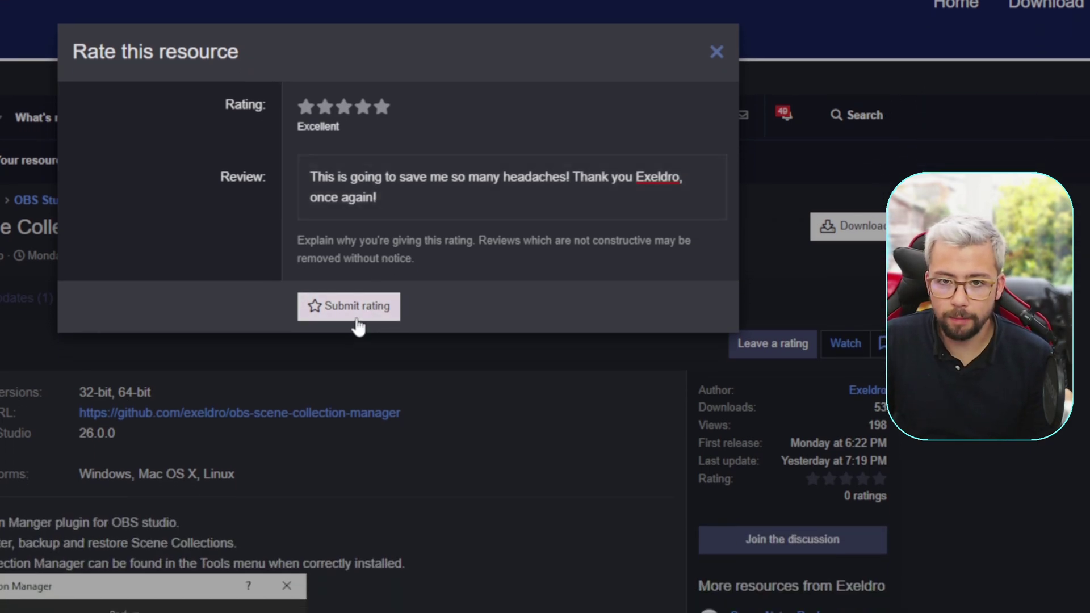
{"action": "left_click", "coordinate": [355, 425]}
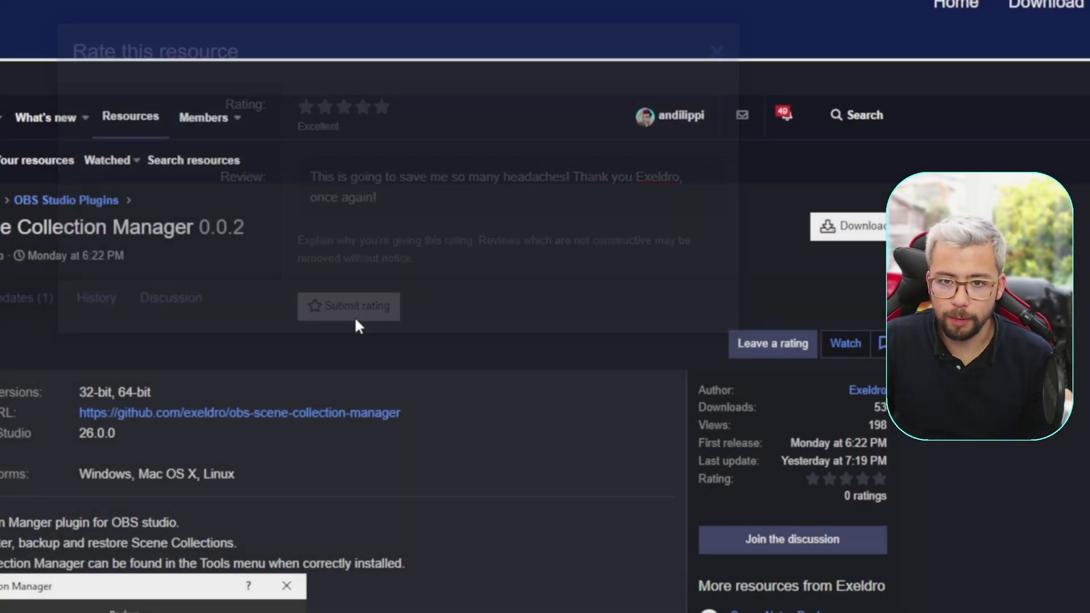